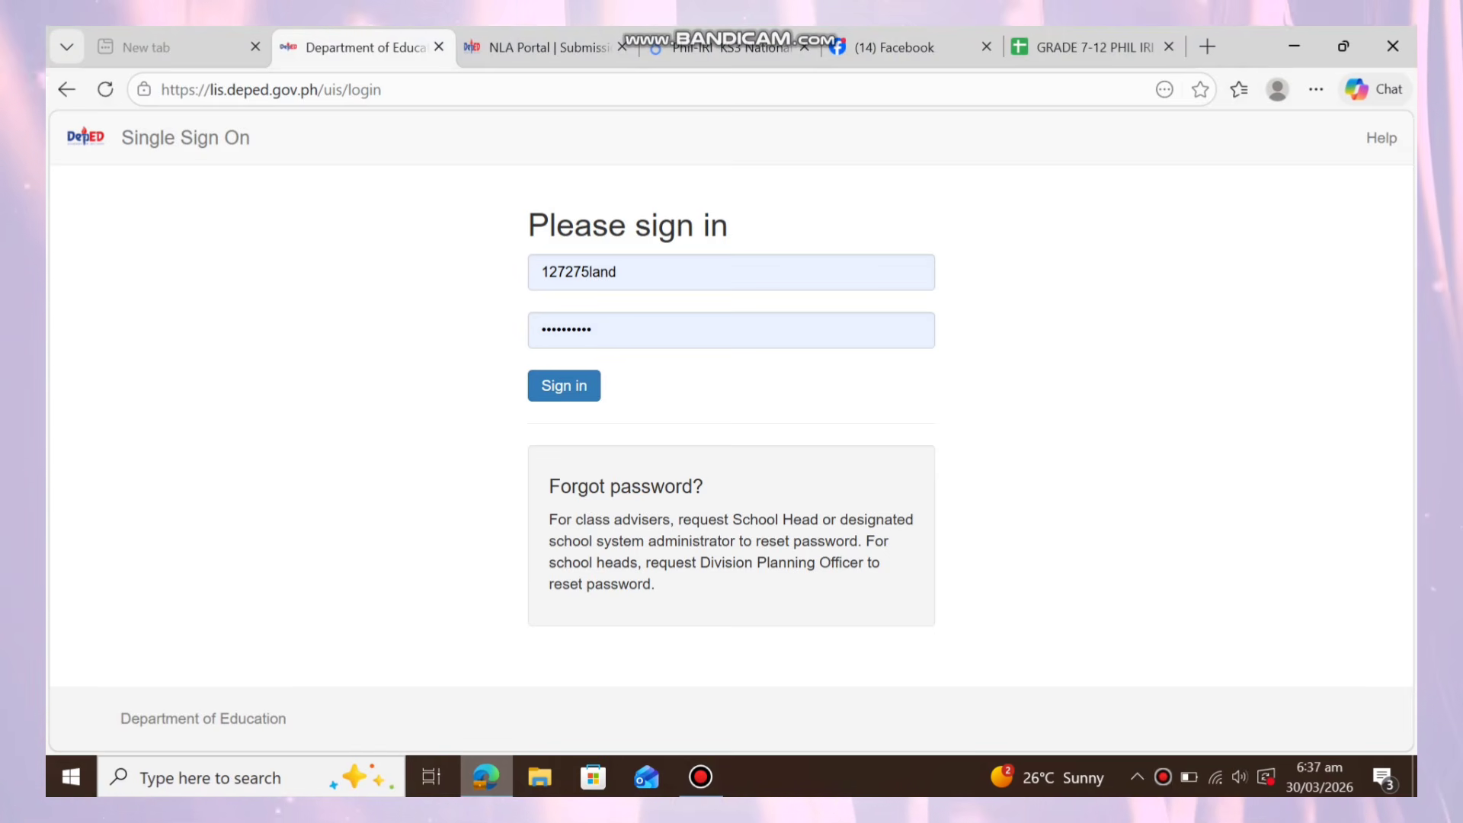
Sign in with the prefilled account and open the Grade 7 Scallop class masterlist in the Learner Information System.
left_click(564, 386)
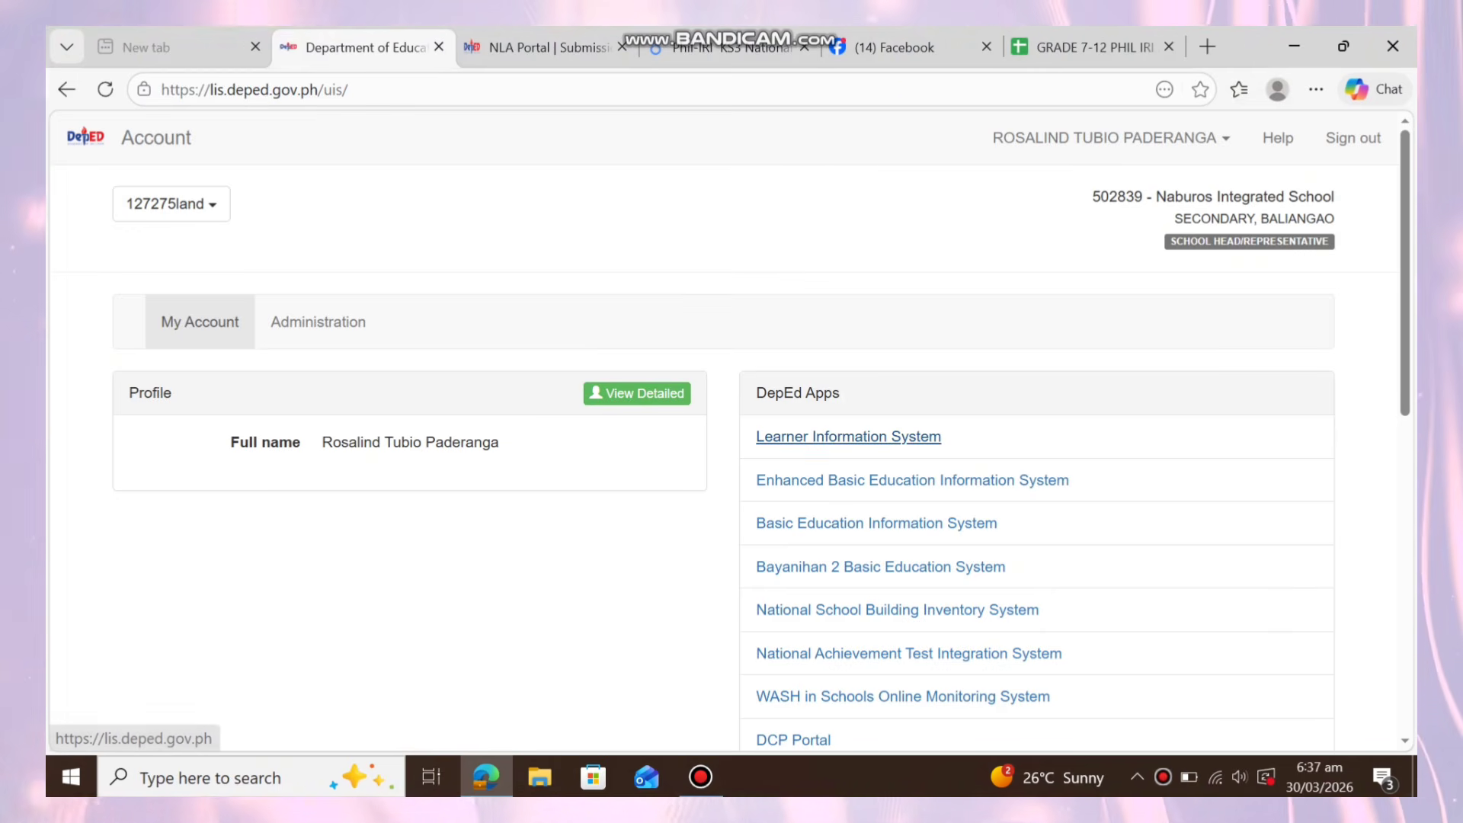
left_click(848, 437)
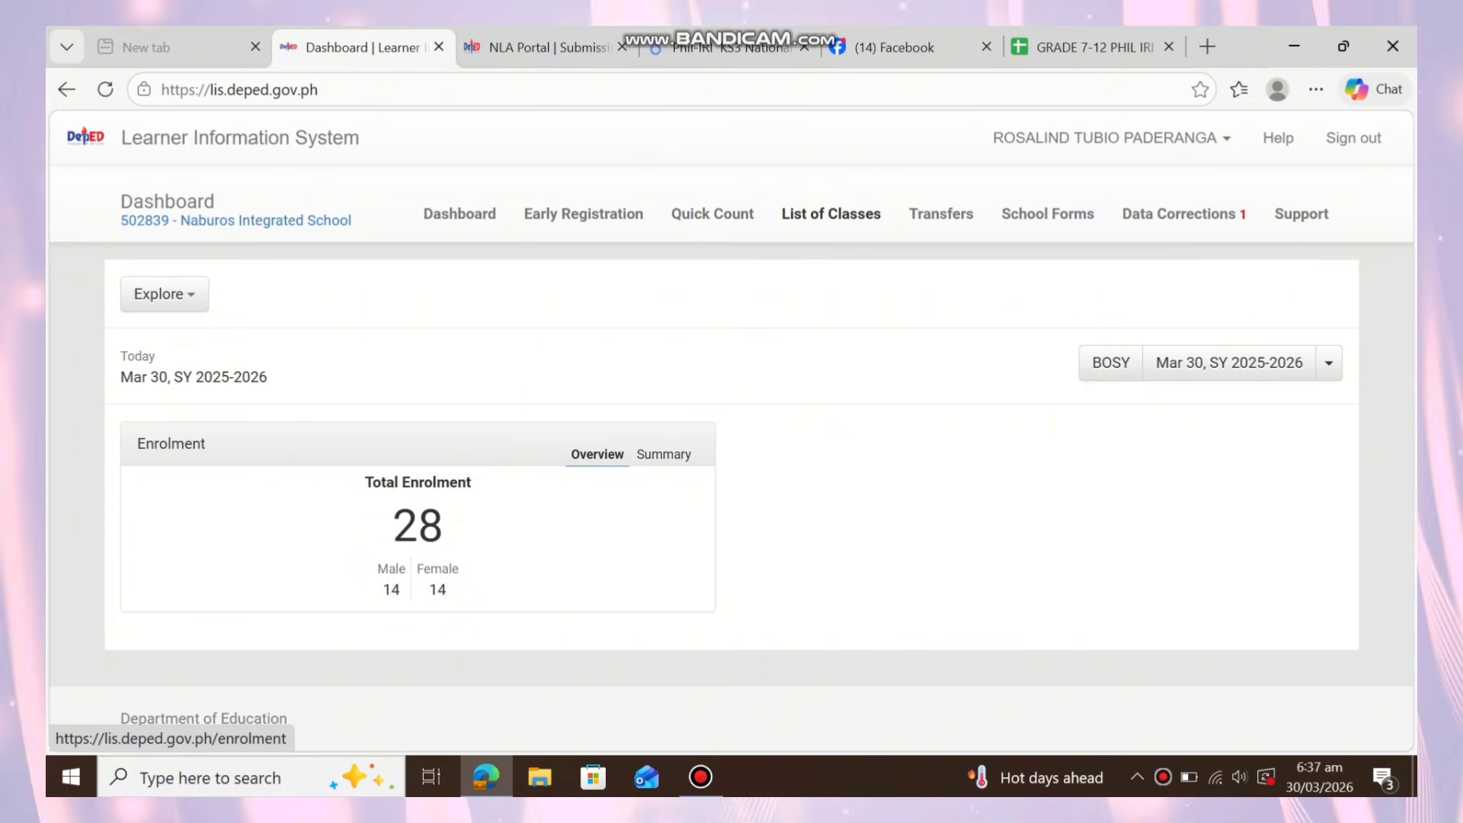
left_click(830, 213)
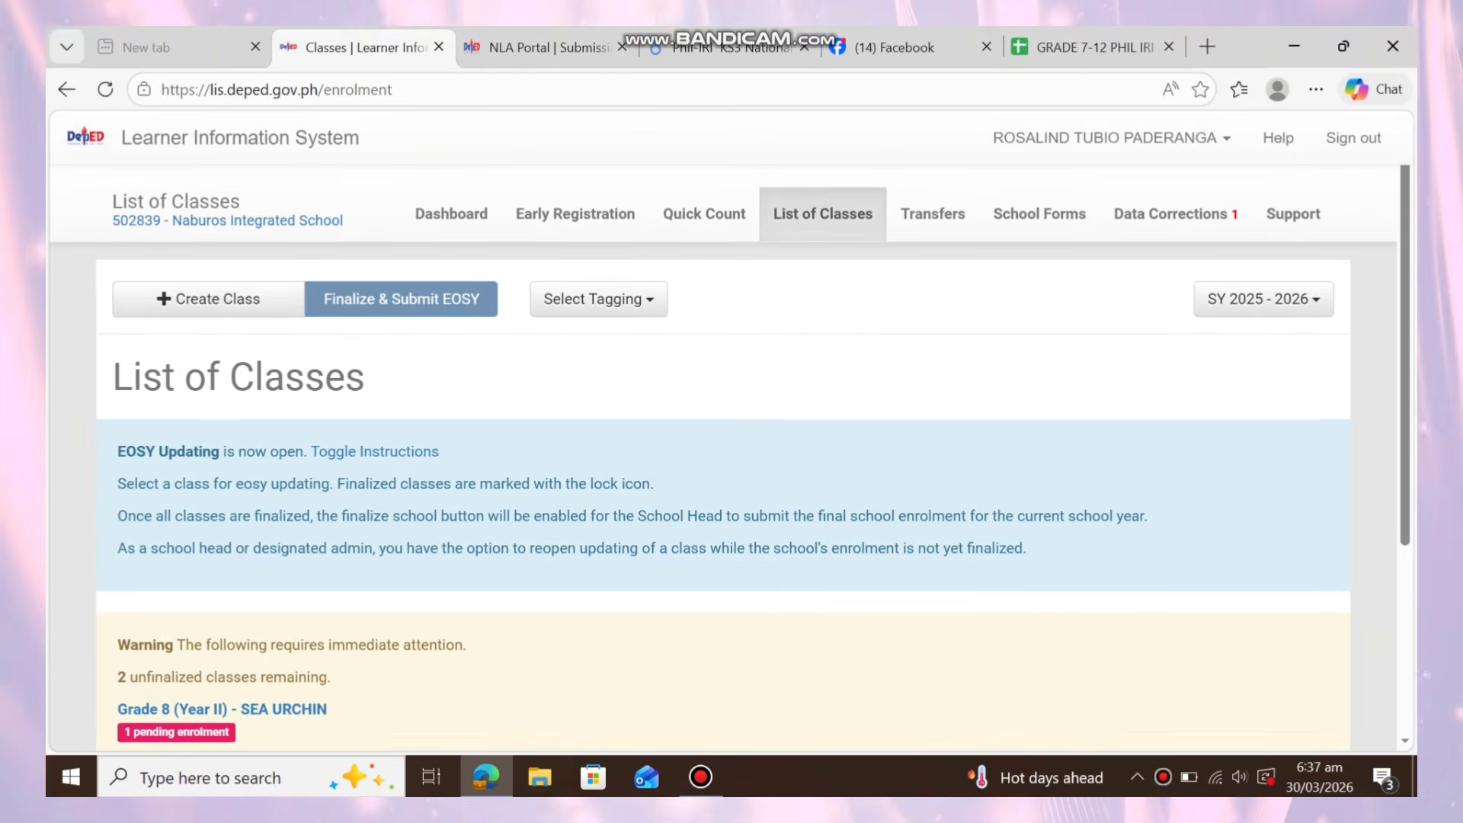
scroll(723, 457, "down", 4)
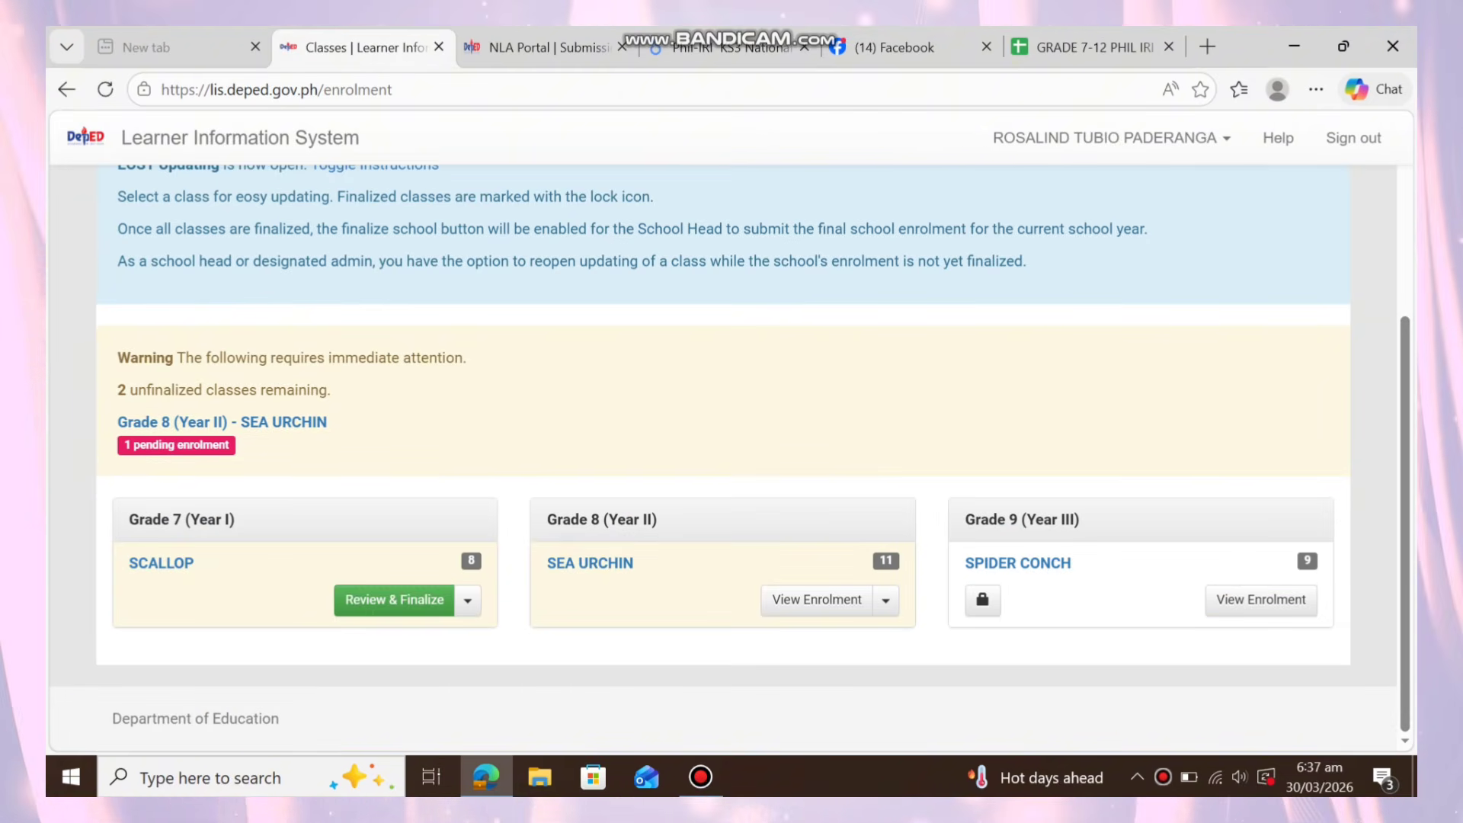
left_click(161, 562)
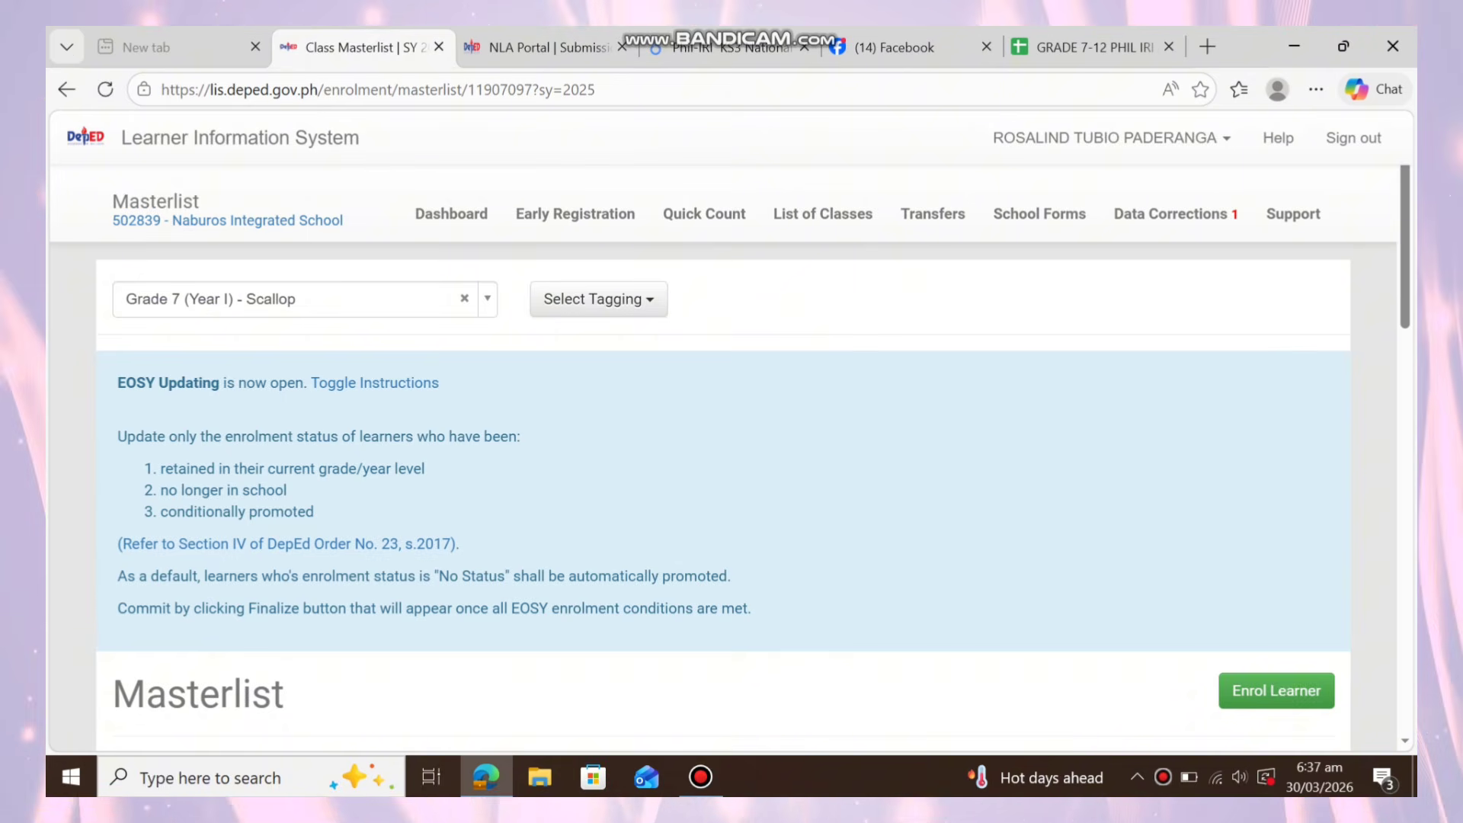
Open the ARAL tagging list for Grade 7 Scallop and filter it to learners not tagged ARAL.
left_click(599, 299)
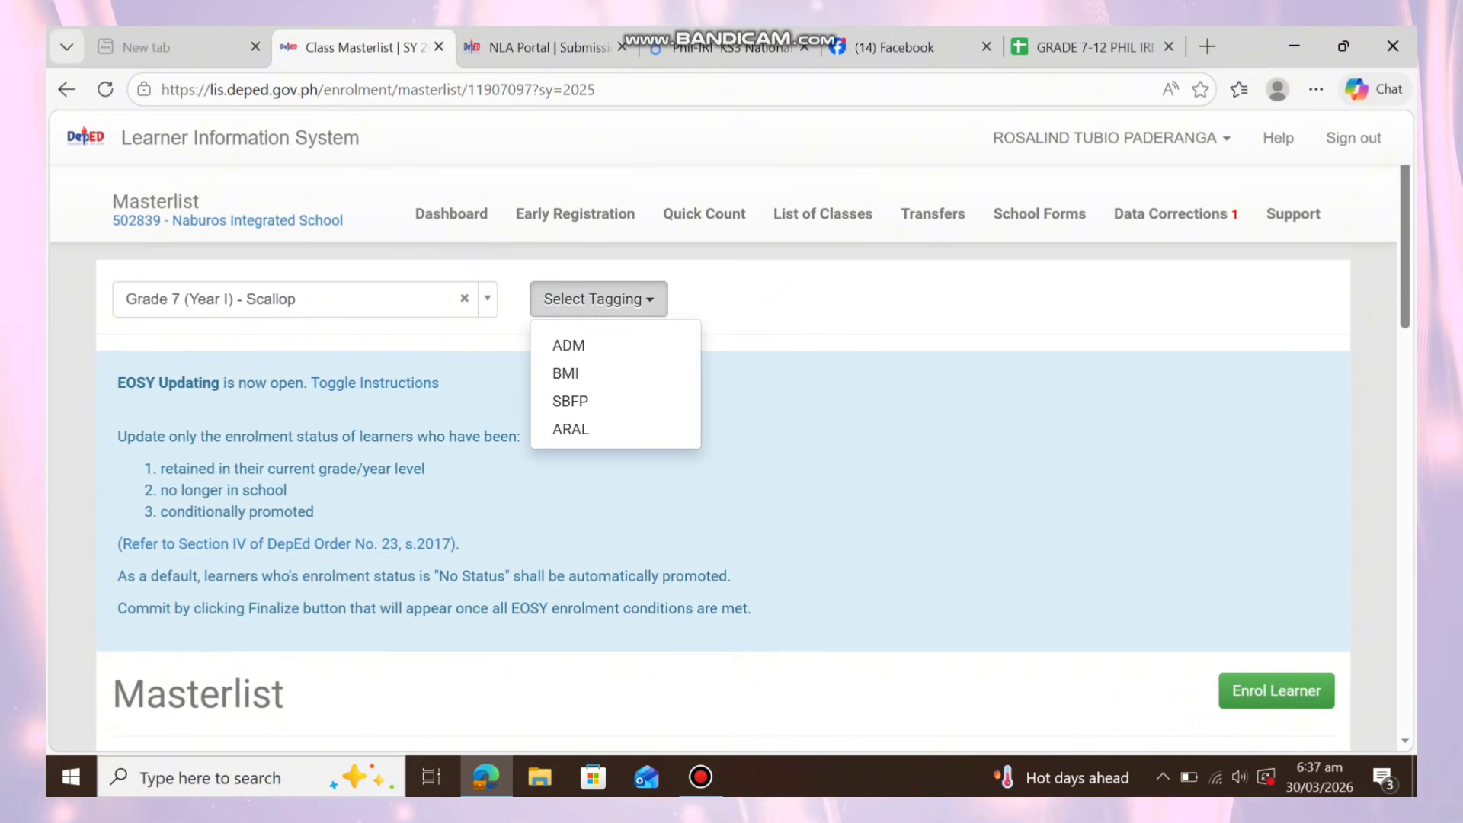
left_click(571, 429)
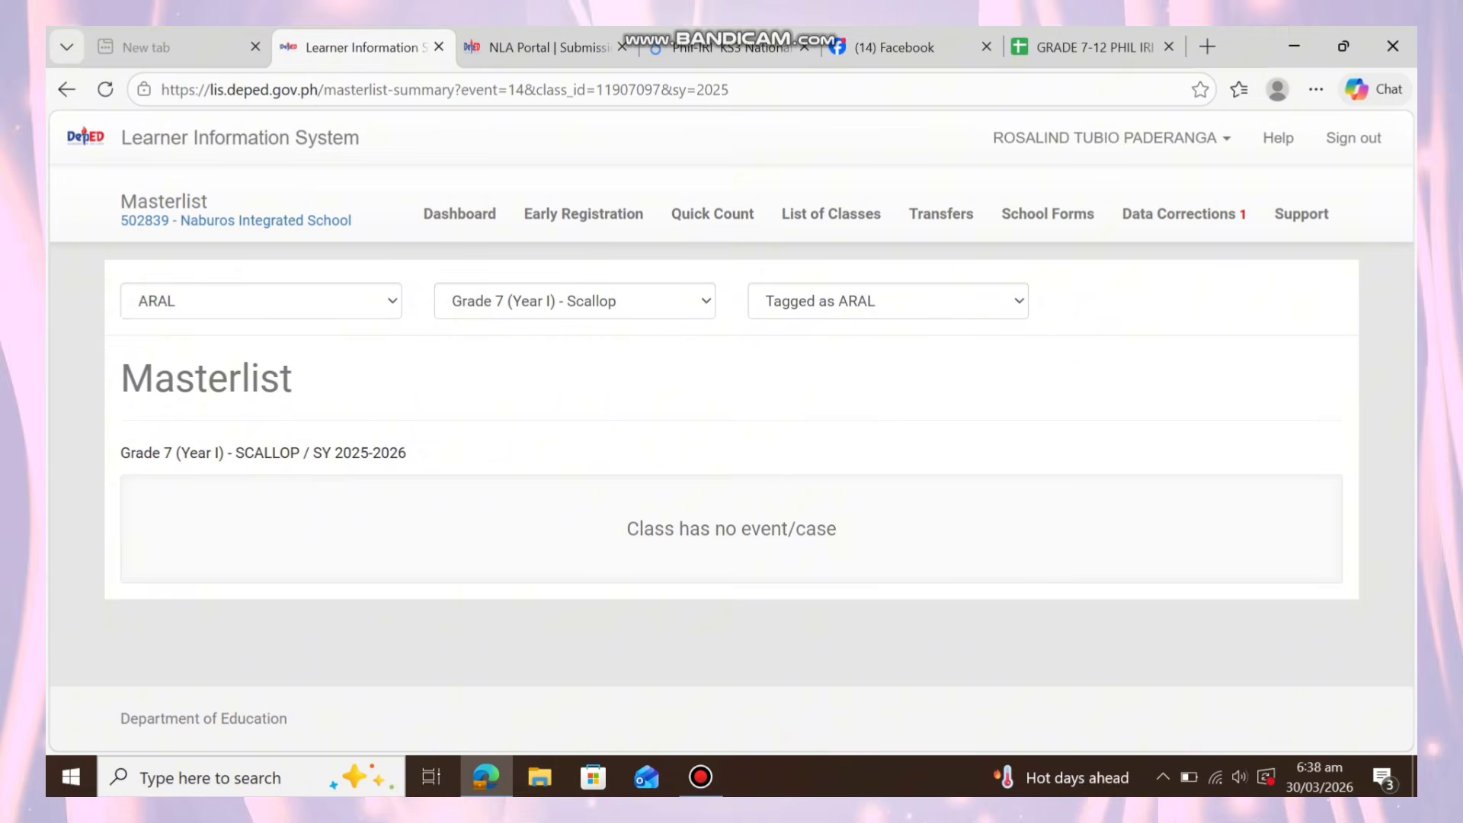
left_click(888, 300)
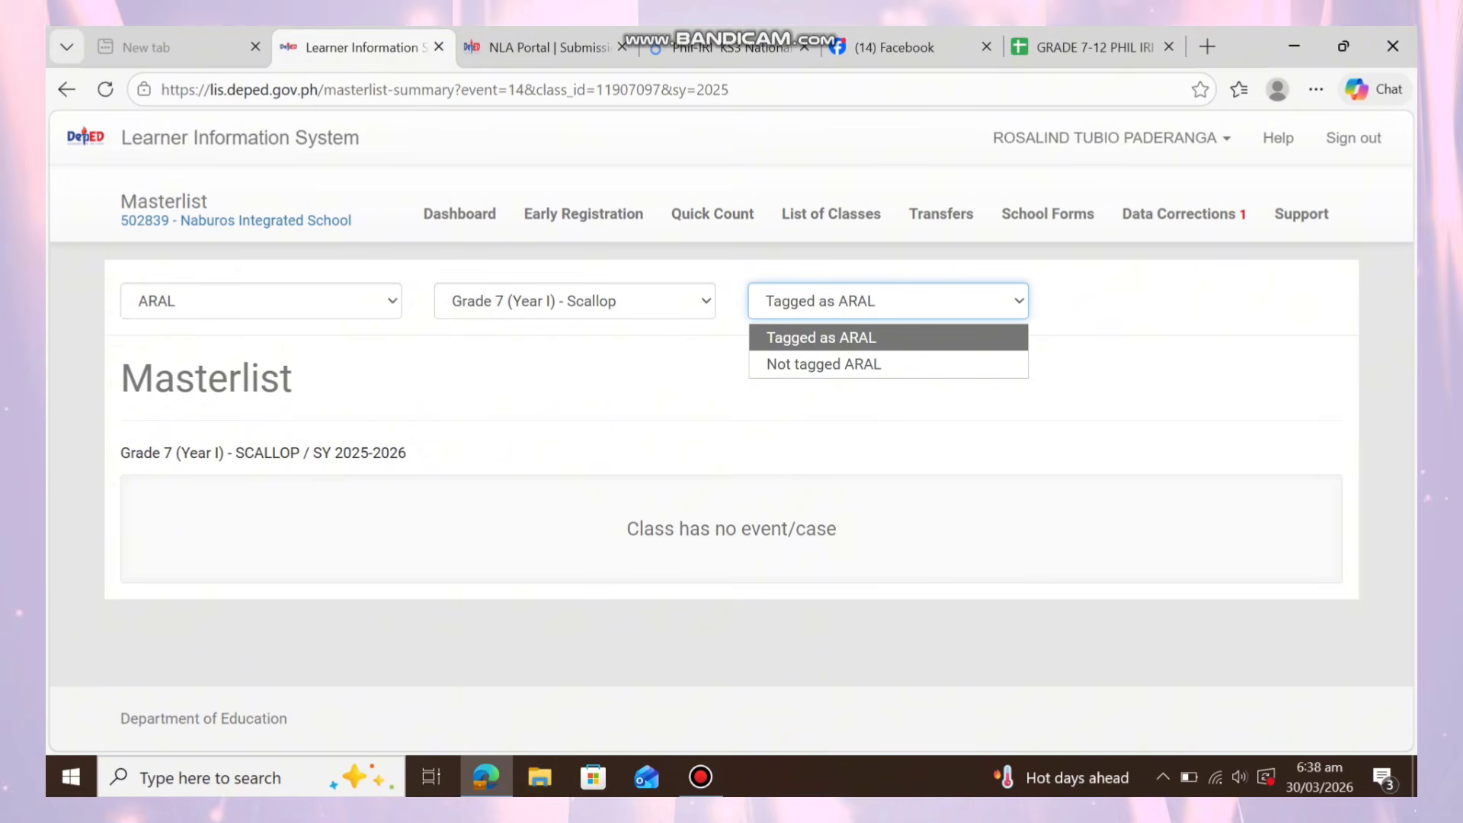
left_click(819, 363)
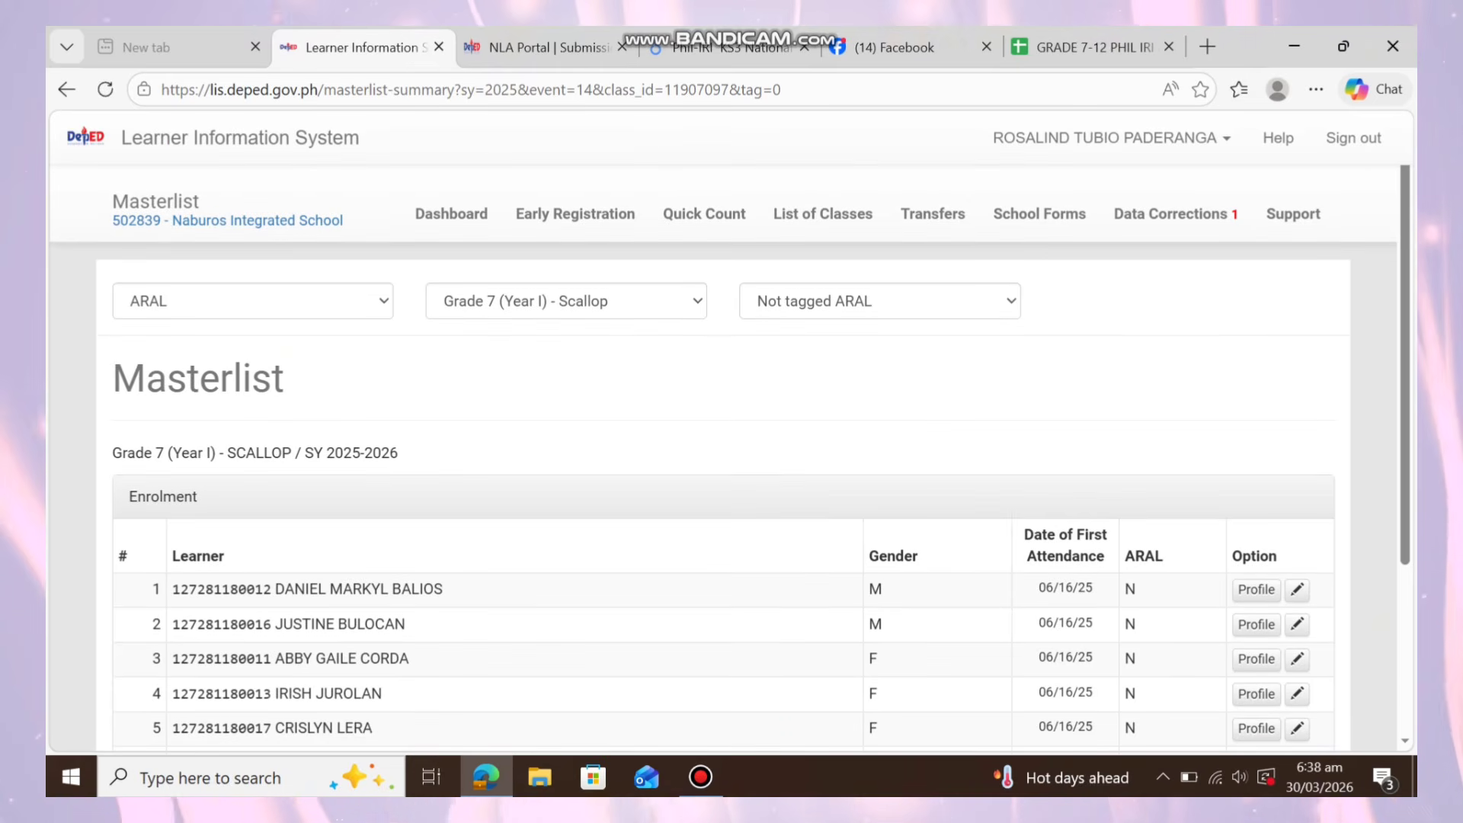
Open the fourth learner's ARAL tagging form and enable the BOSY, MOSY and EOSY assessments.
scroll(731, 458, "down", 3)
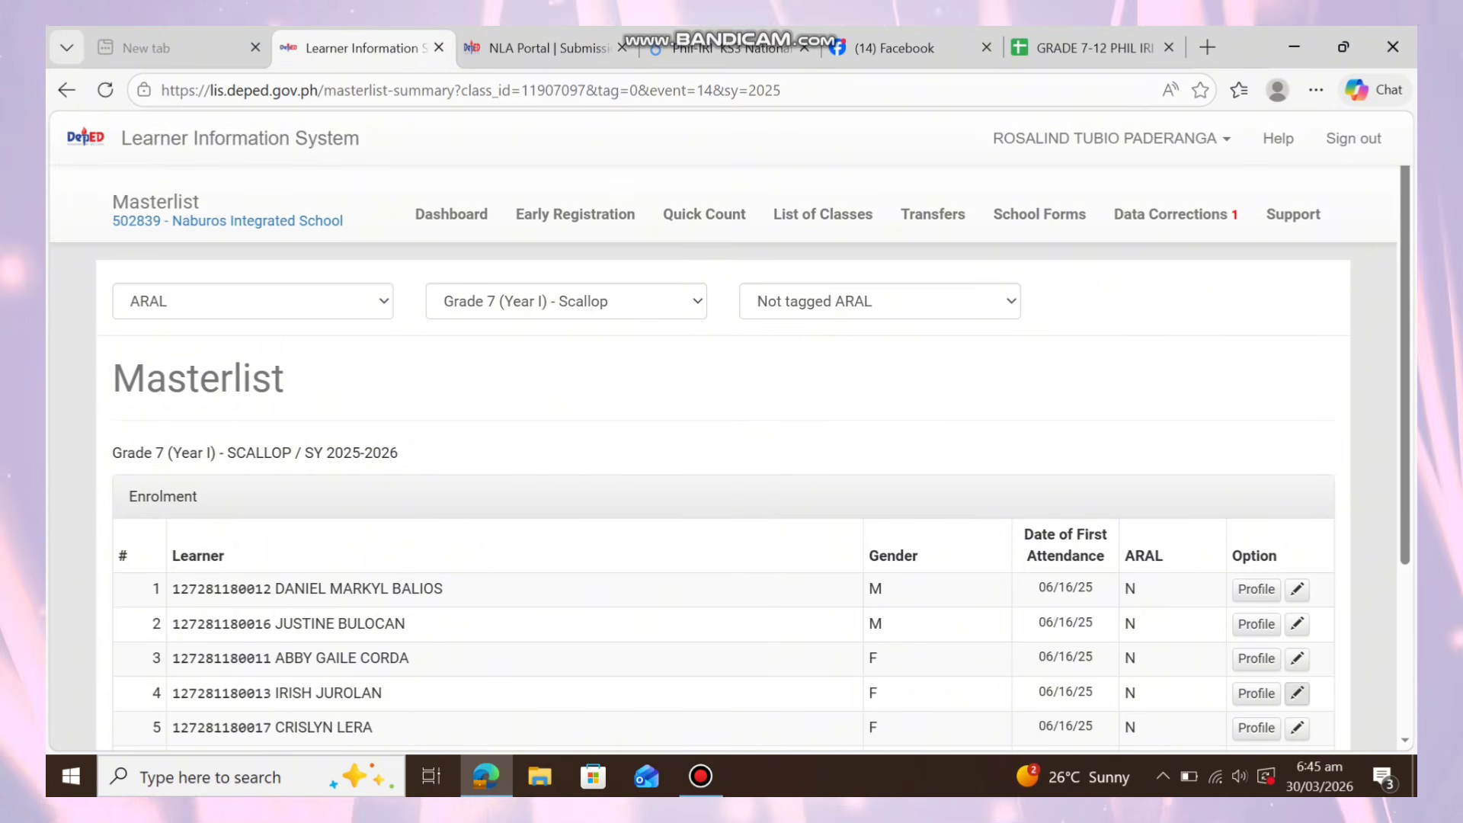
left_click(1297, 693)
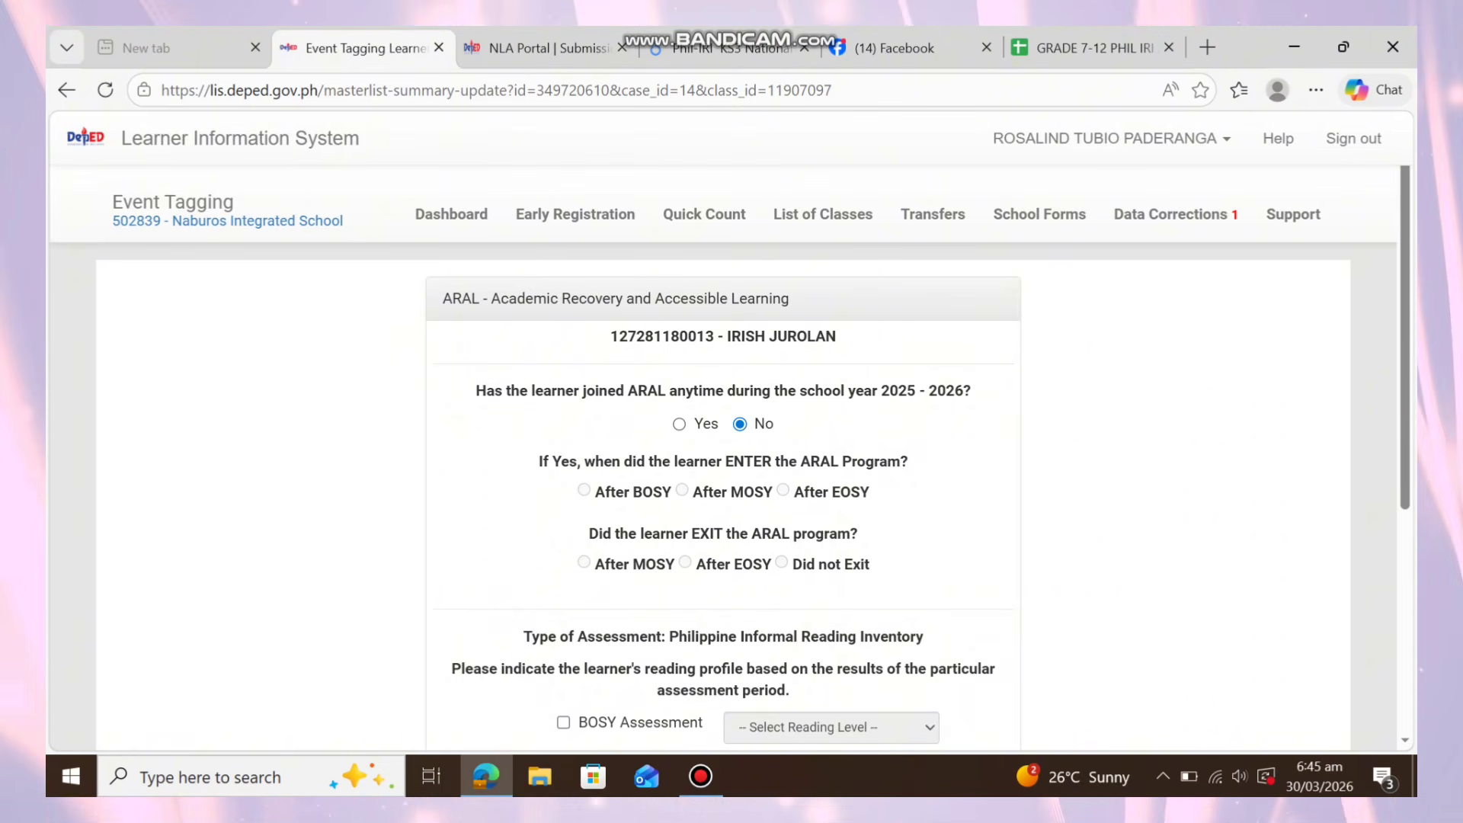
scroll(722, 457, "down", 5)
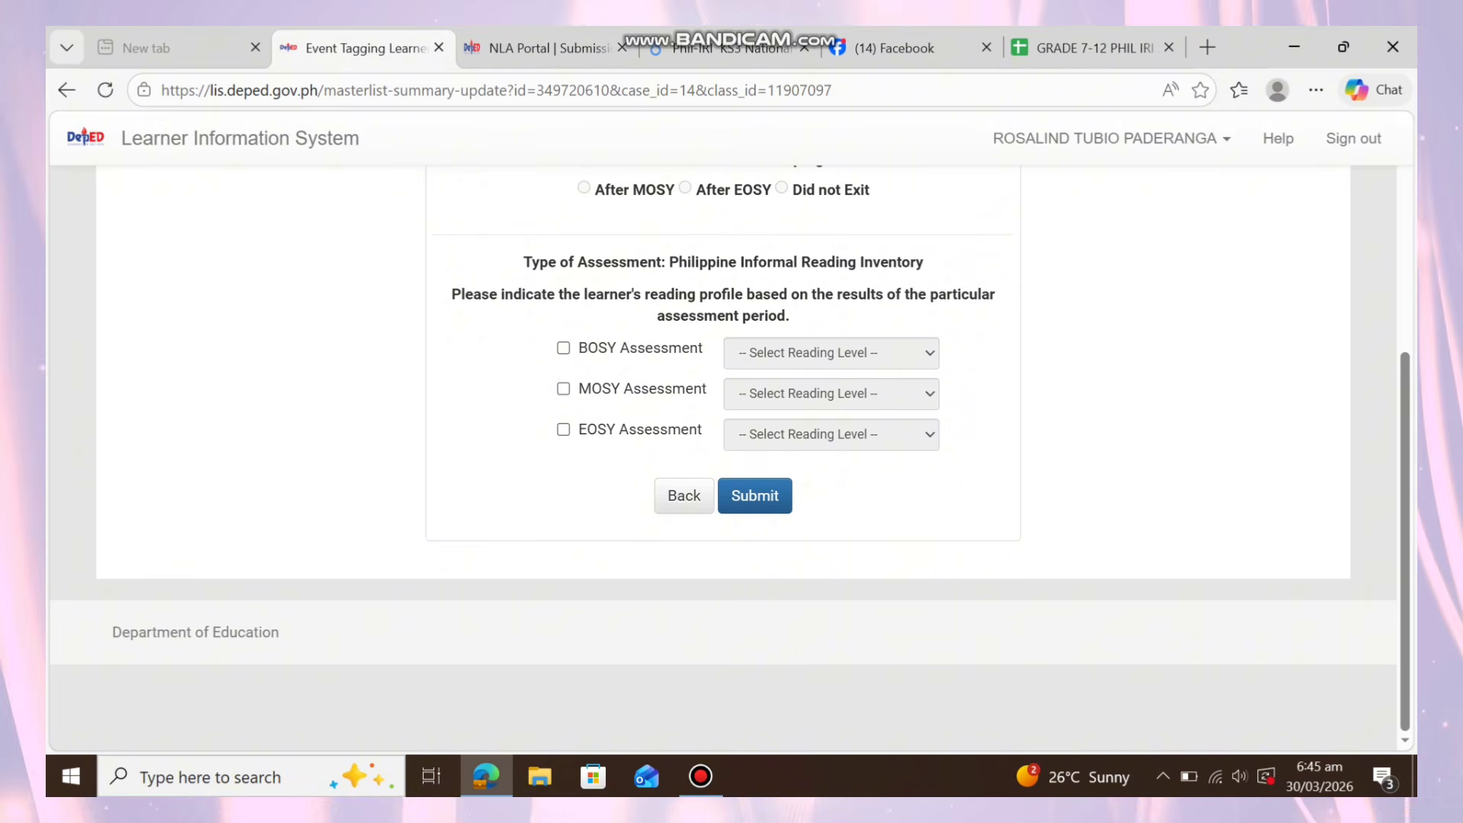
scroll(722, 458, "up", 5)
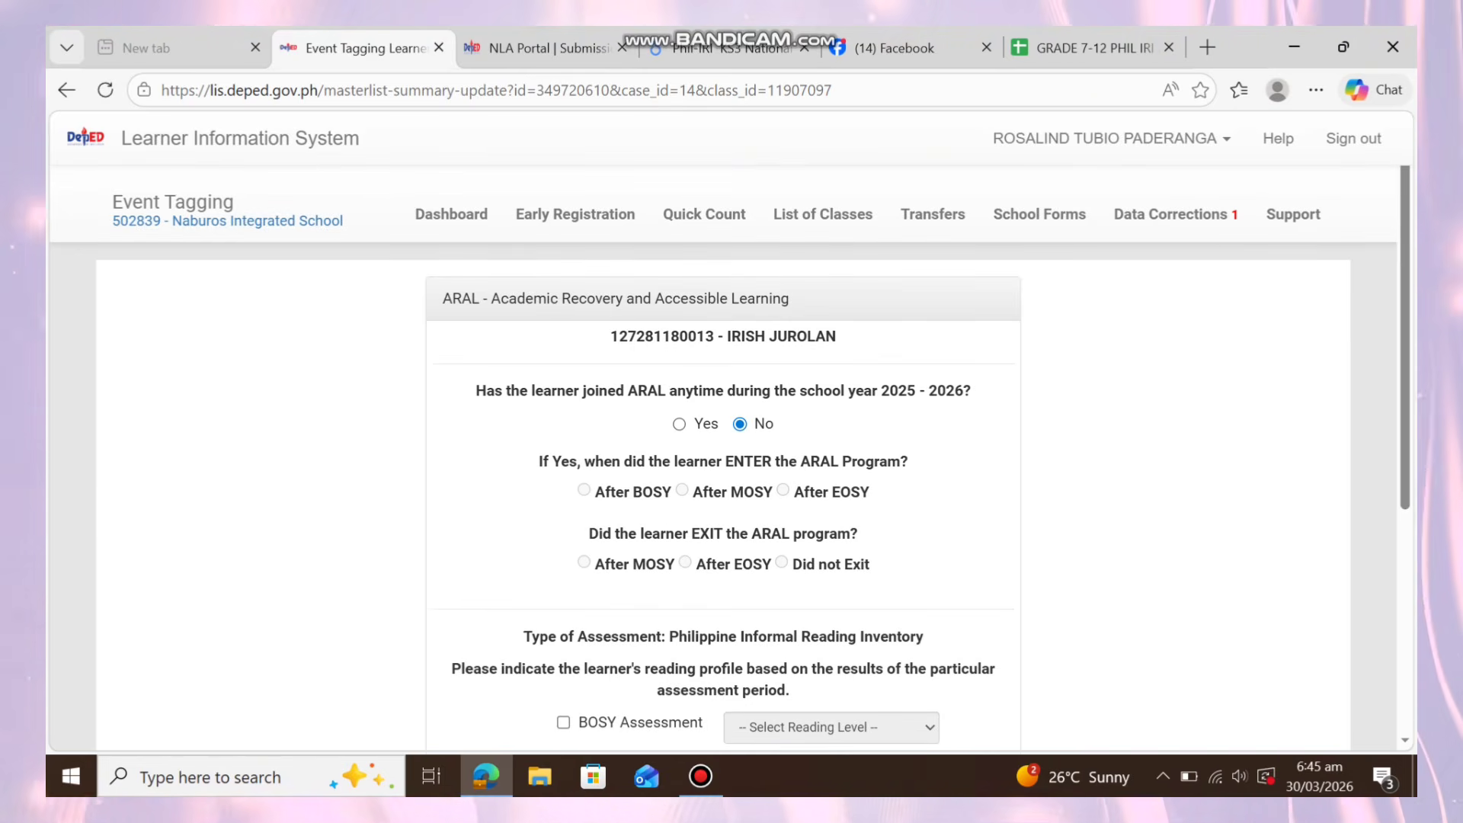
scroll(722, 457, "down", 5)
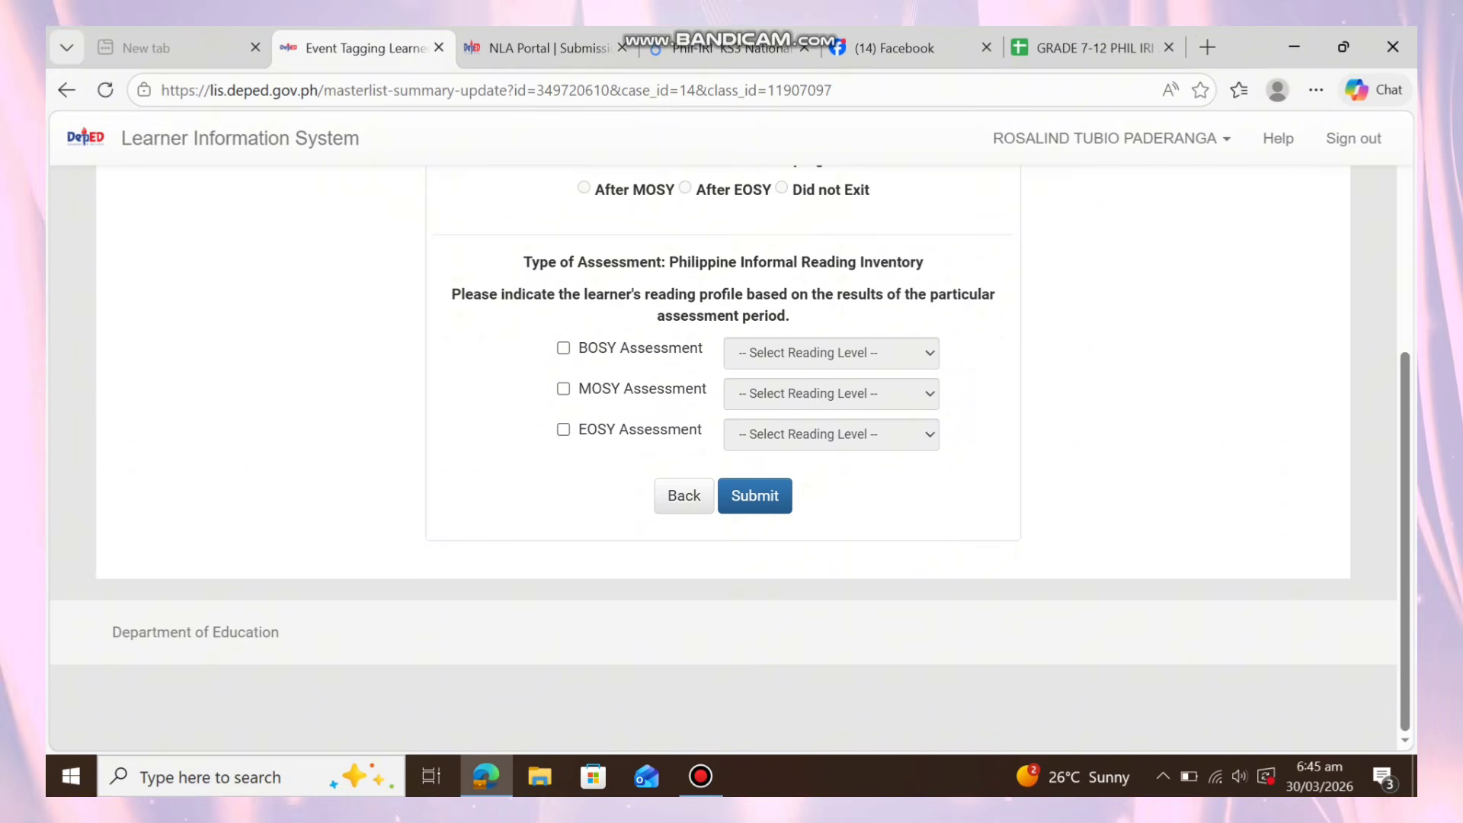
left_click(563, 348)
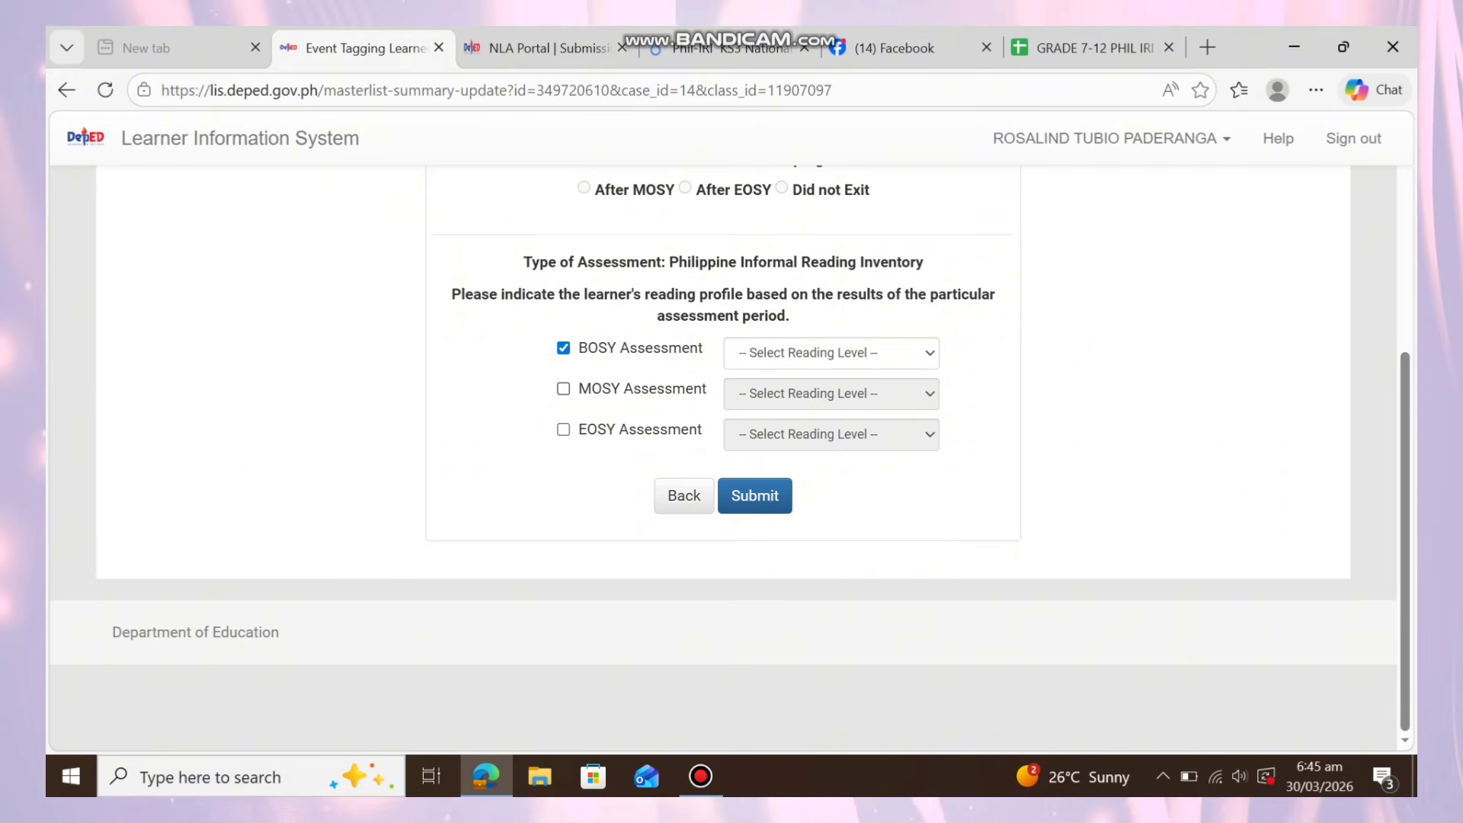
left_click(563, 389)
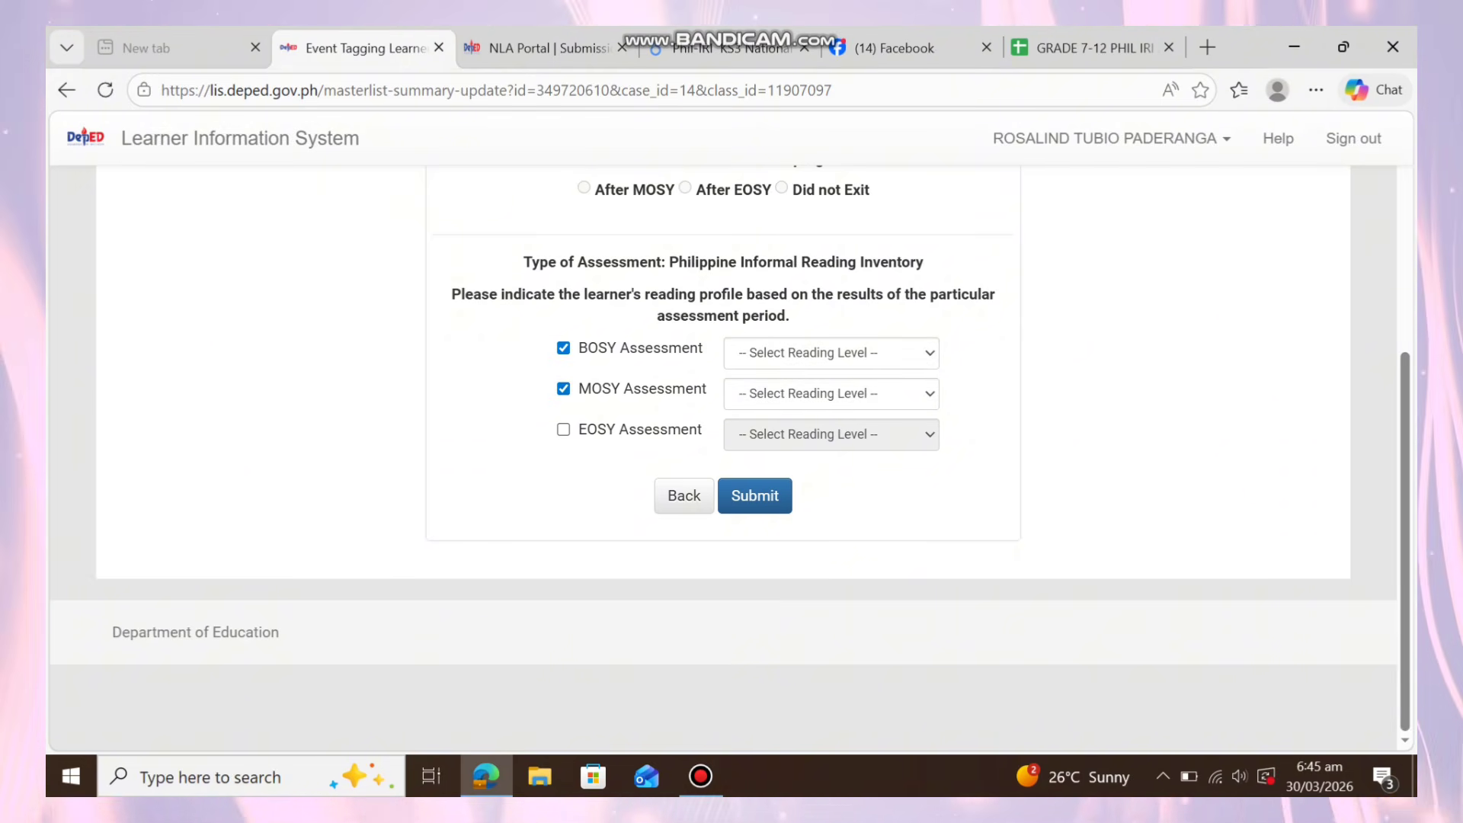
left_click(563, 429)
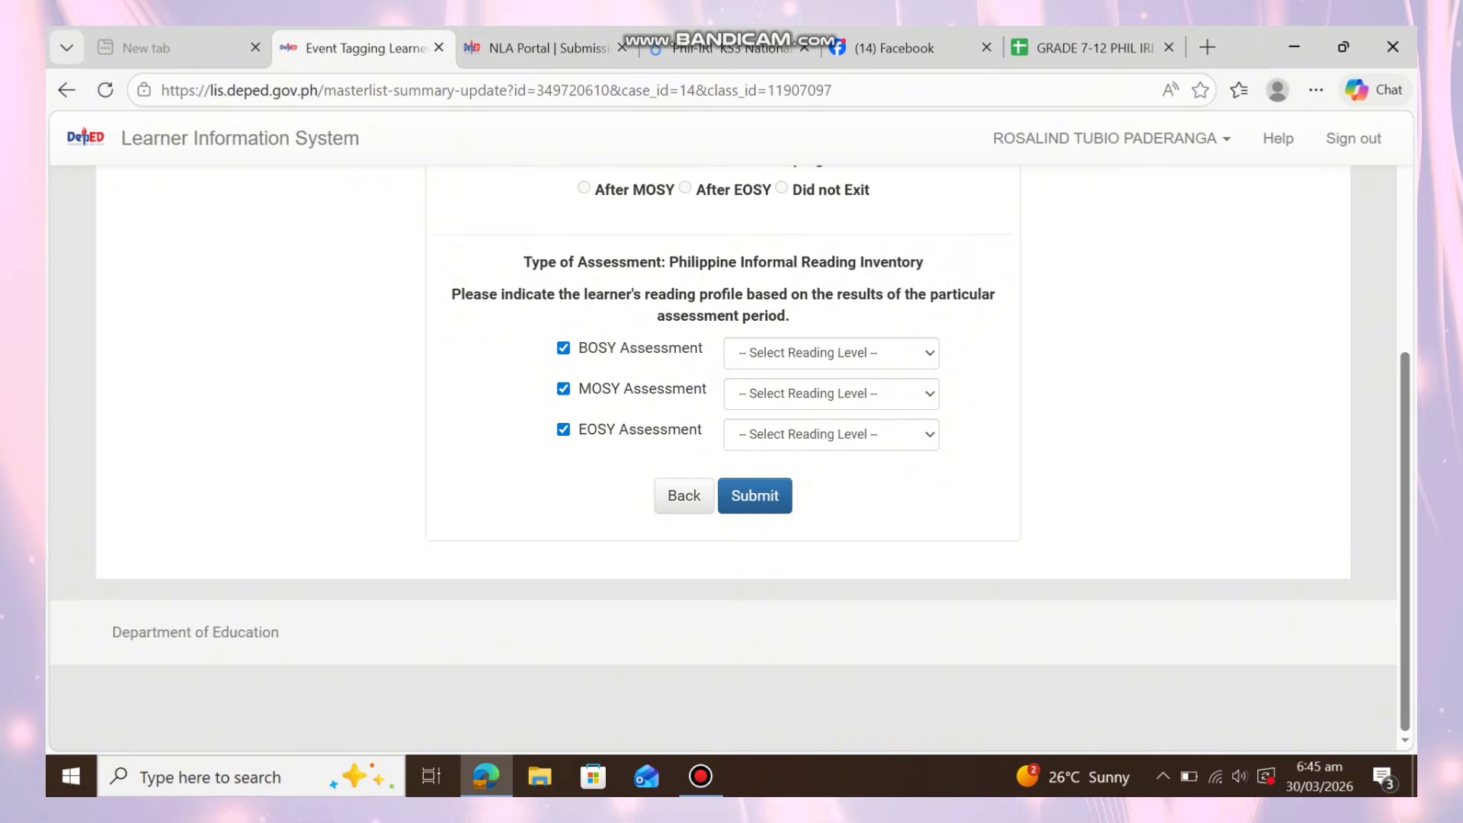
Set the reading levels to 3 - Levels Down for BOSY, 2 - Levels Down for MOSY and Grade - Ready Level for EOSY, and submit the form.
left_click(831, 353)
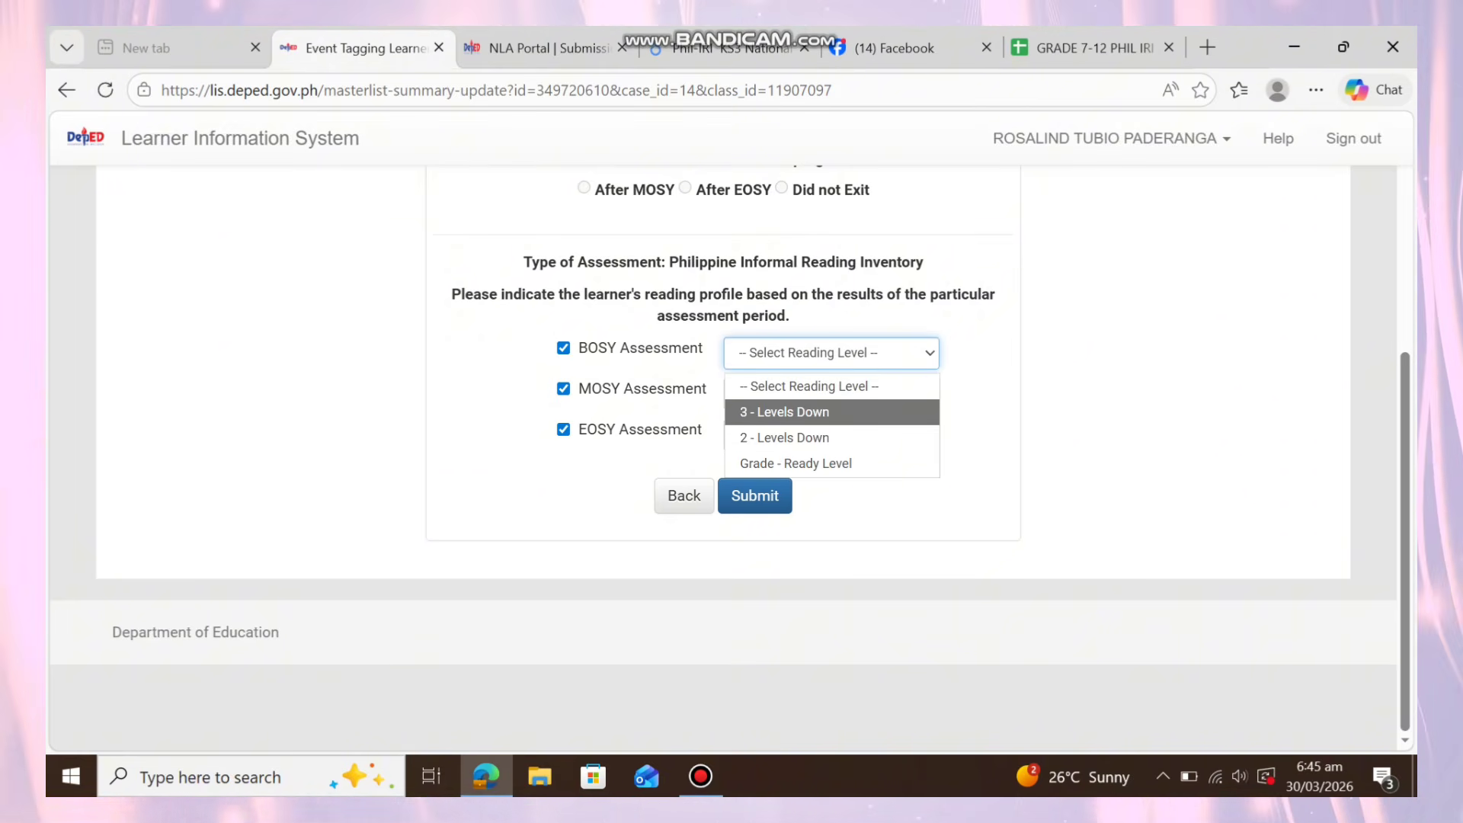
left_click(784, 412)
left_click(831, 394)
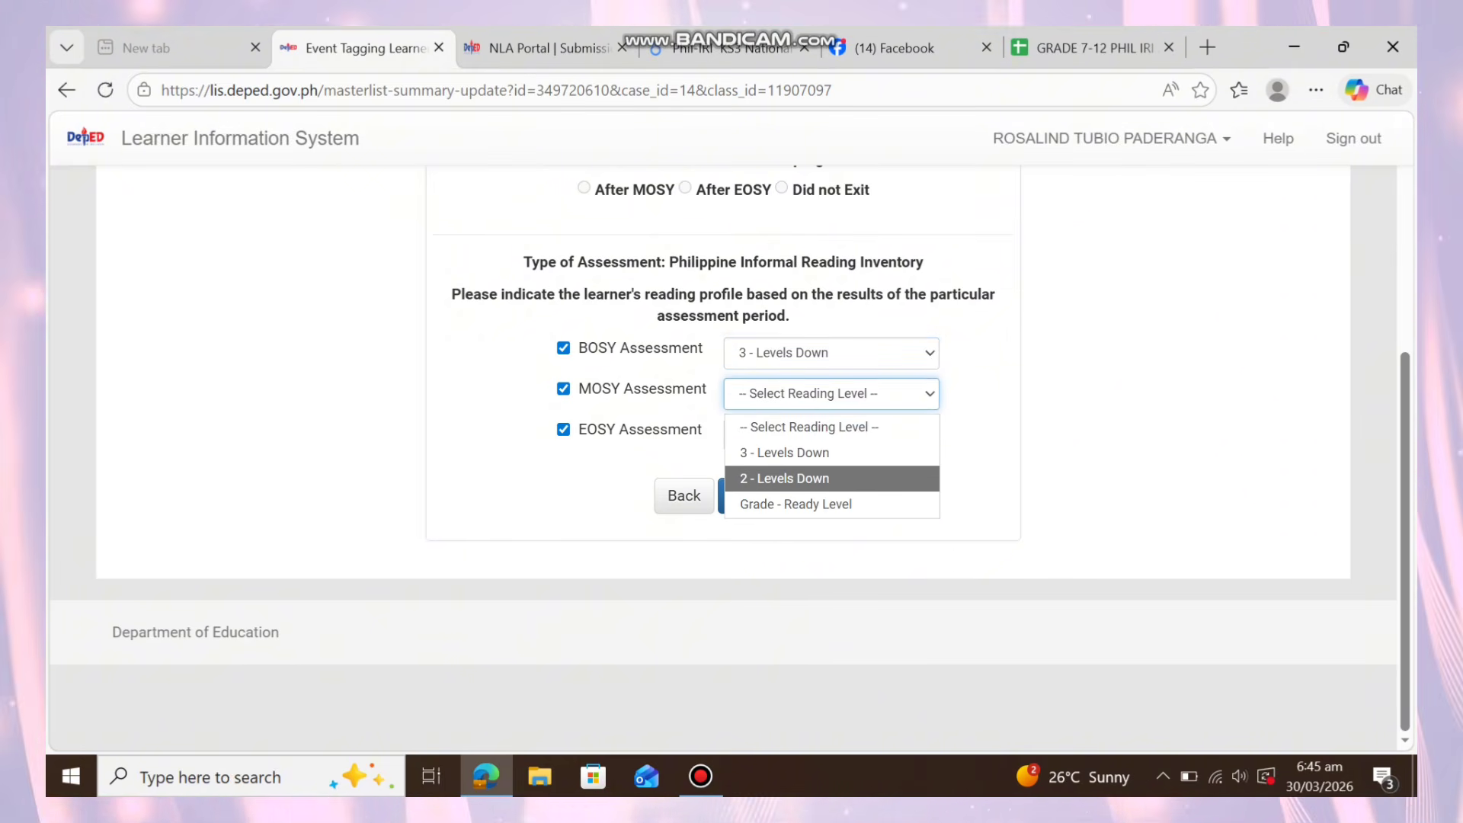
left_click(784, 478)
left_click(832, 434)
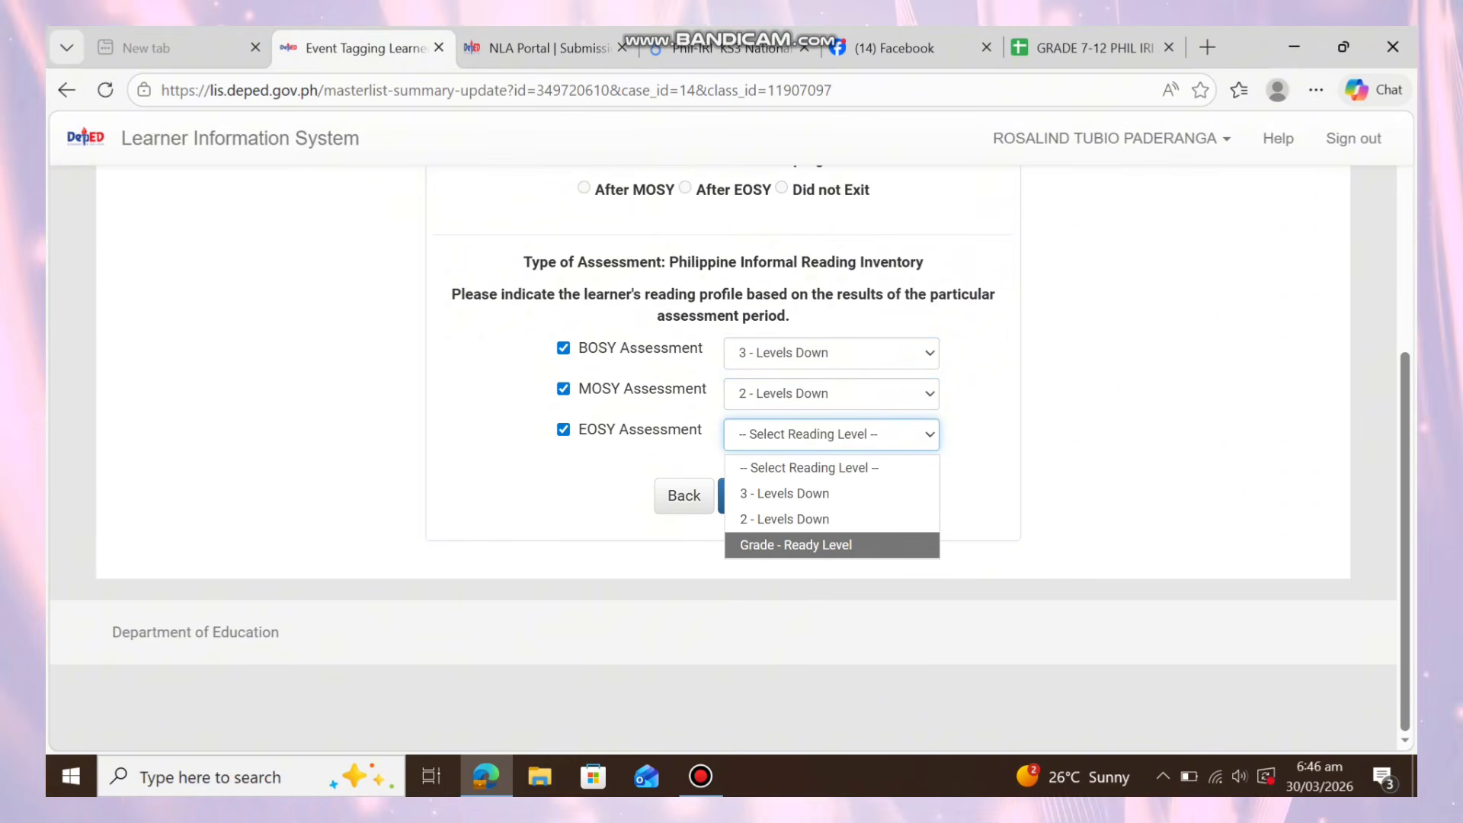
left_click(797, 544)
left_click(755, 495)
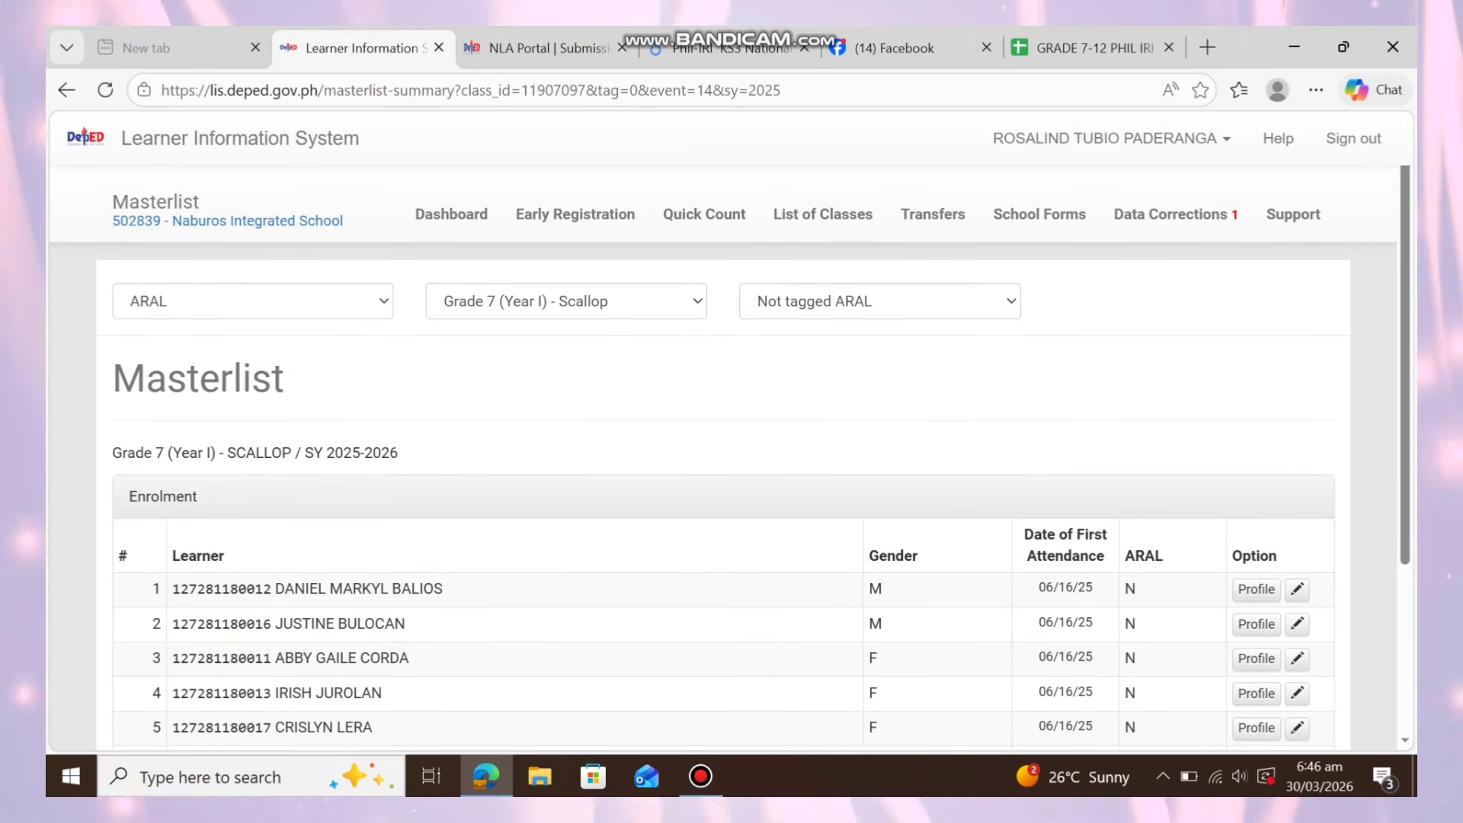
Open the fifth learner's ARAL tagging form and enable the BOSY, MOSY and EOSY assessments.
scroll(724, 458, "down", 3)
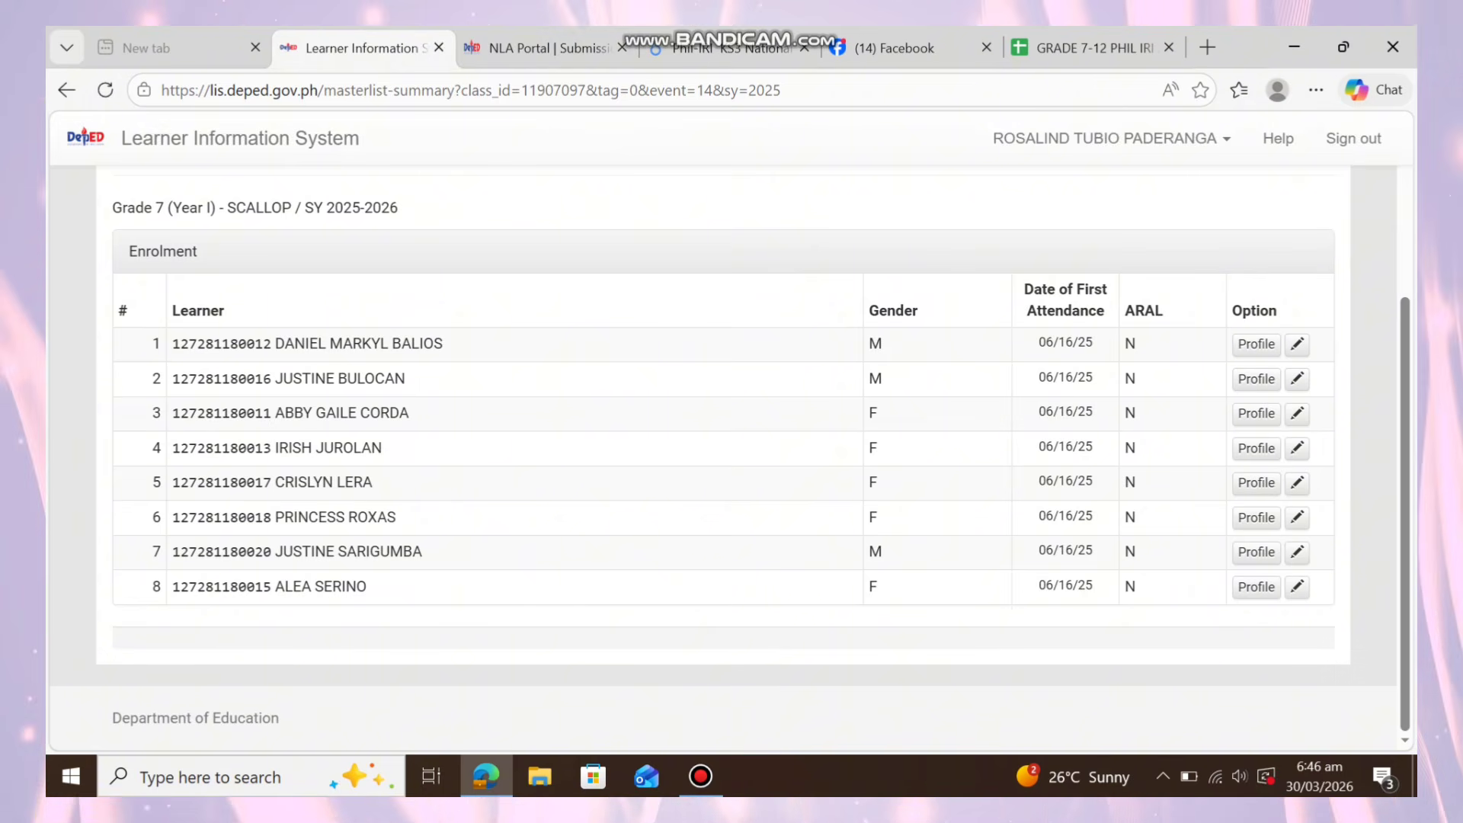
left_click(1296, 483)
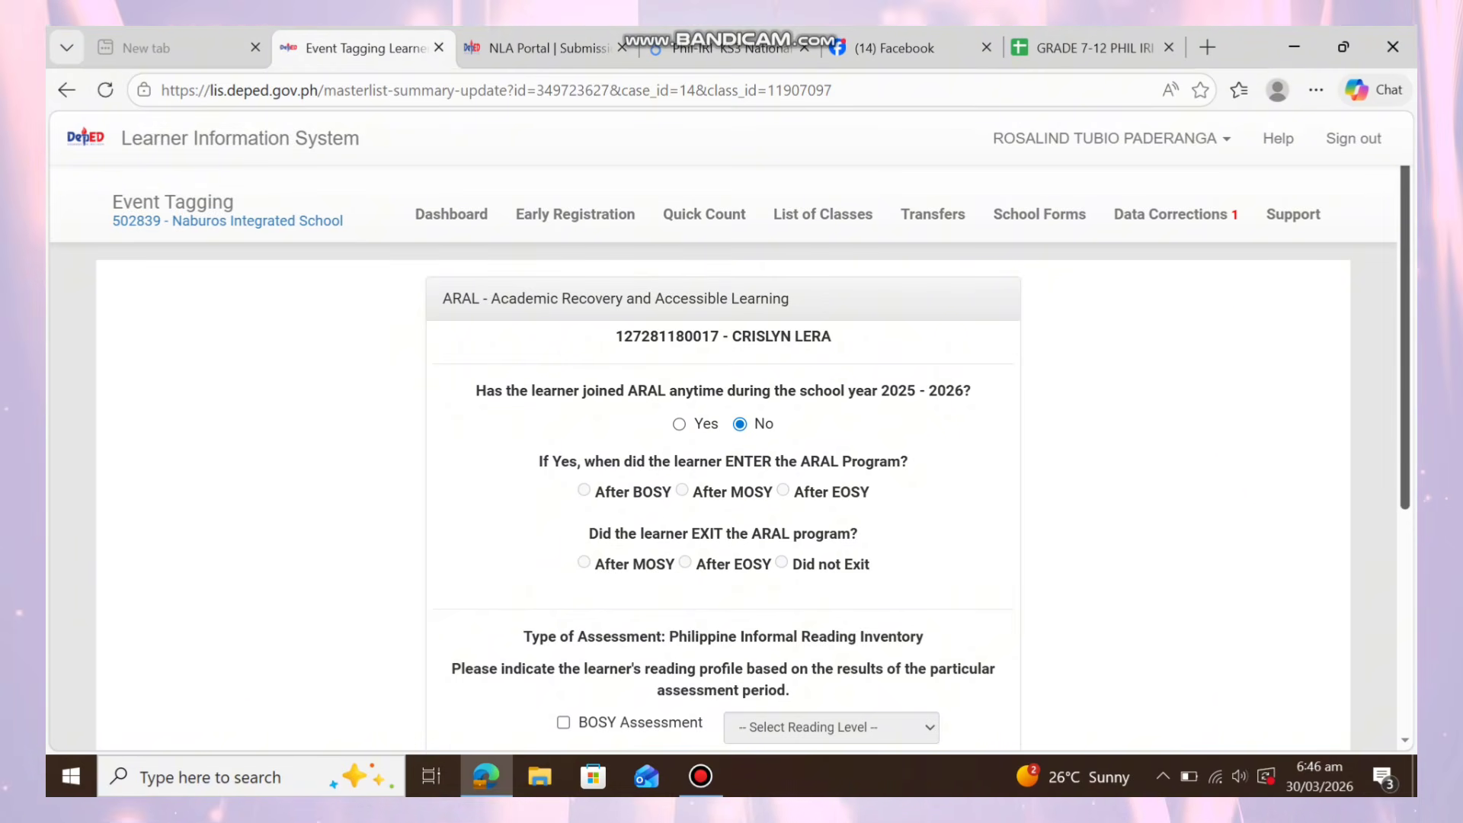
scroll(723, 457, "down", 2)
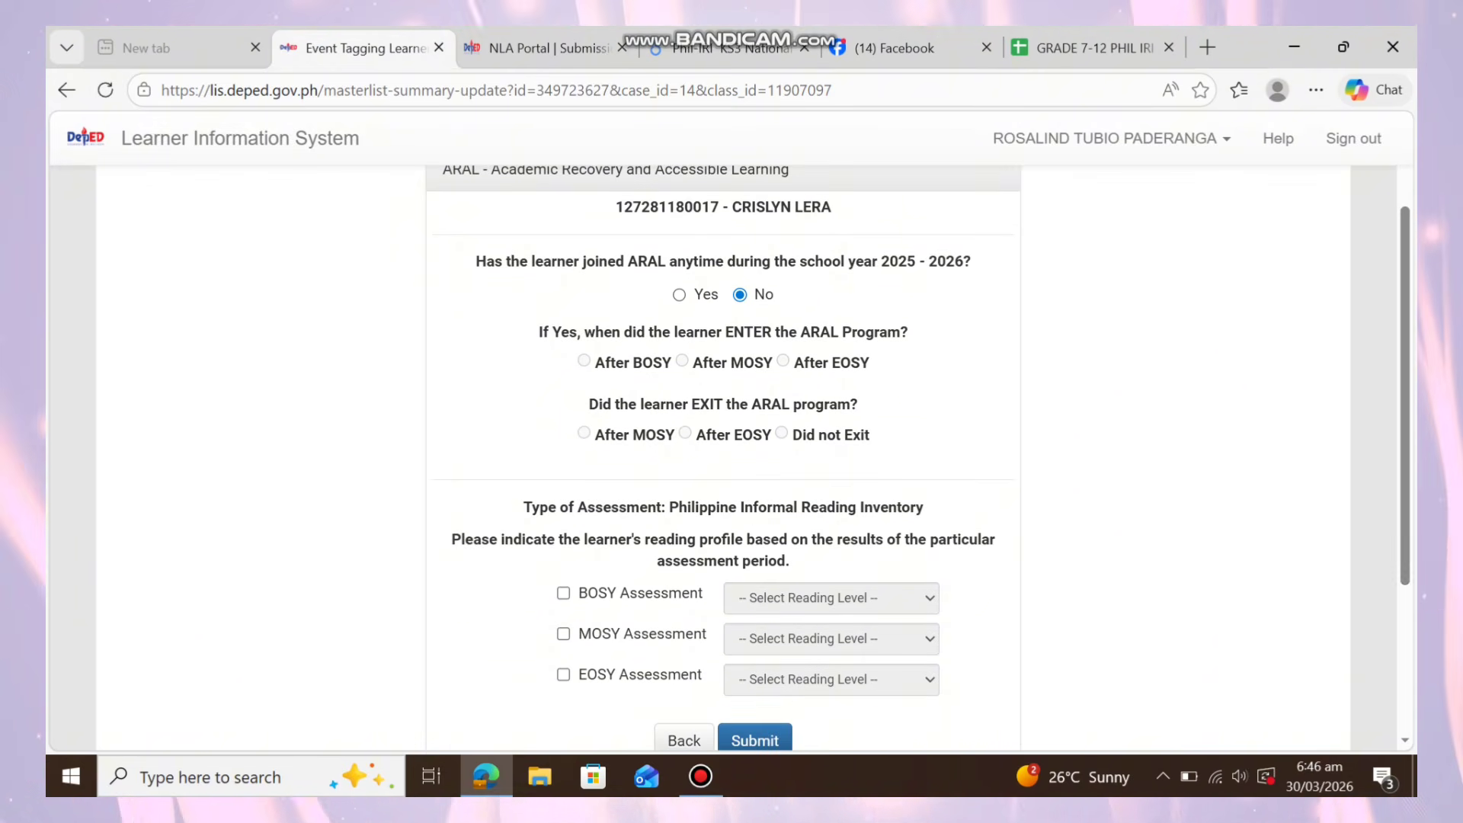
left_click(564, 594)
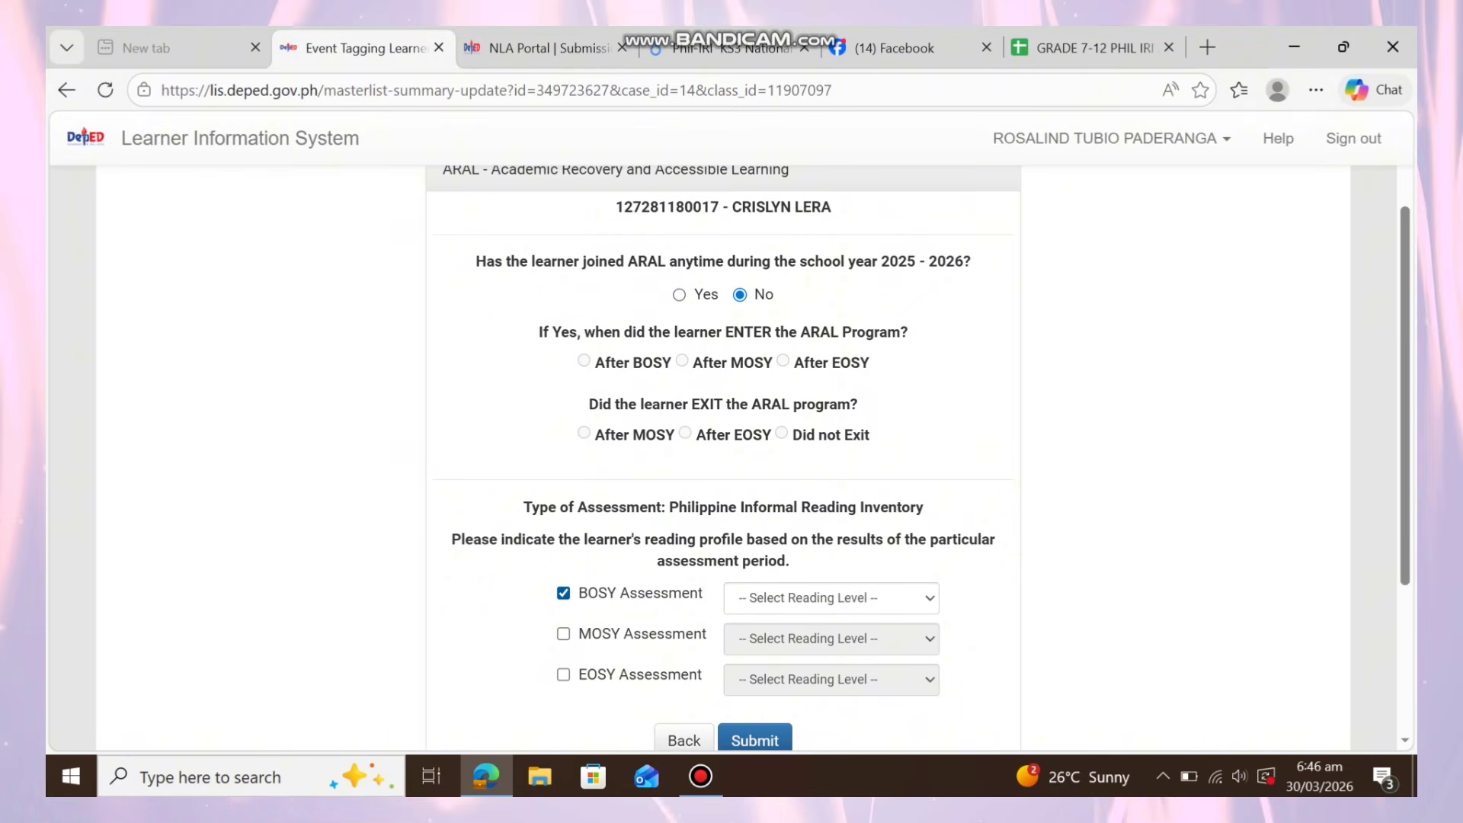
left_click(563, 634)
left_click(563, 674)
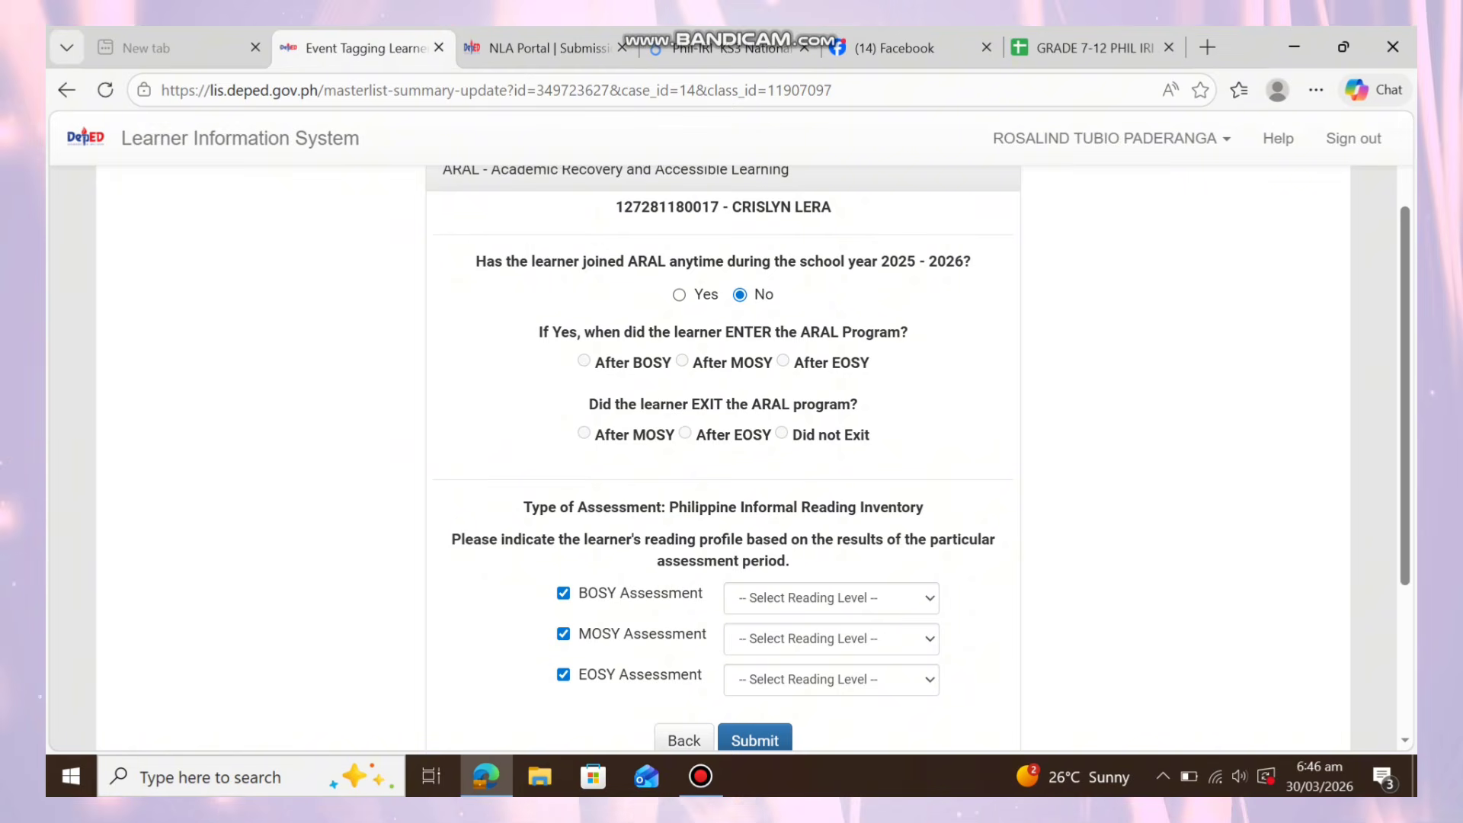
Set the BOSY, MOSY and EOSY reading levels all to Grade - Ready Level and submit the fifth learner's form.
left_click(831, 598)
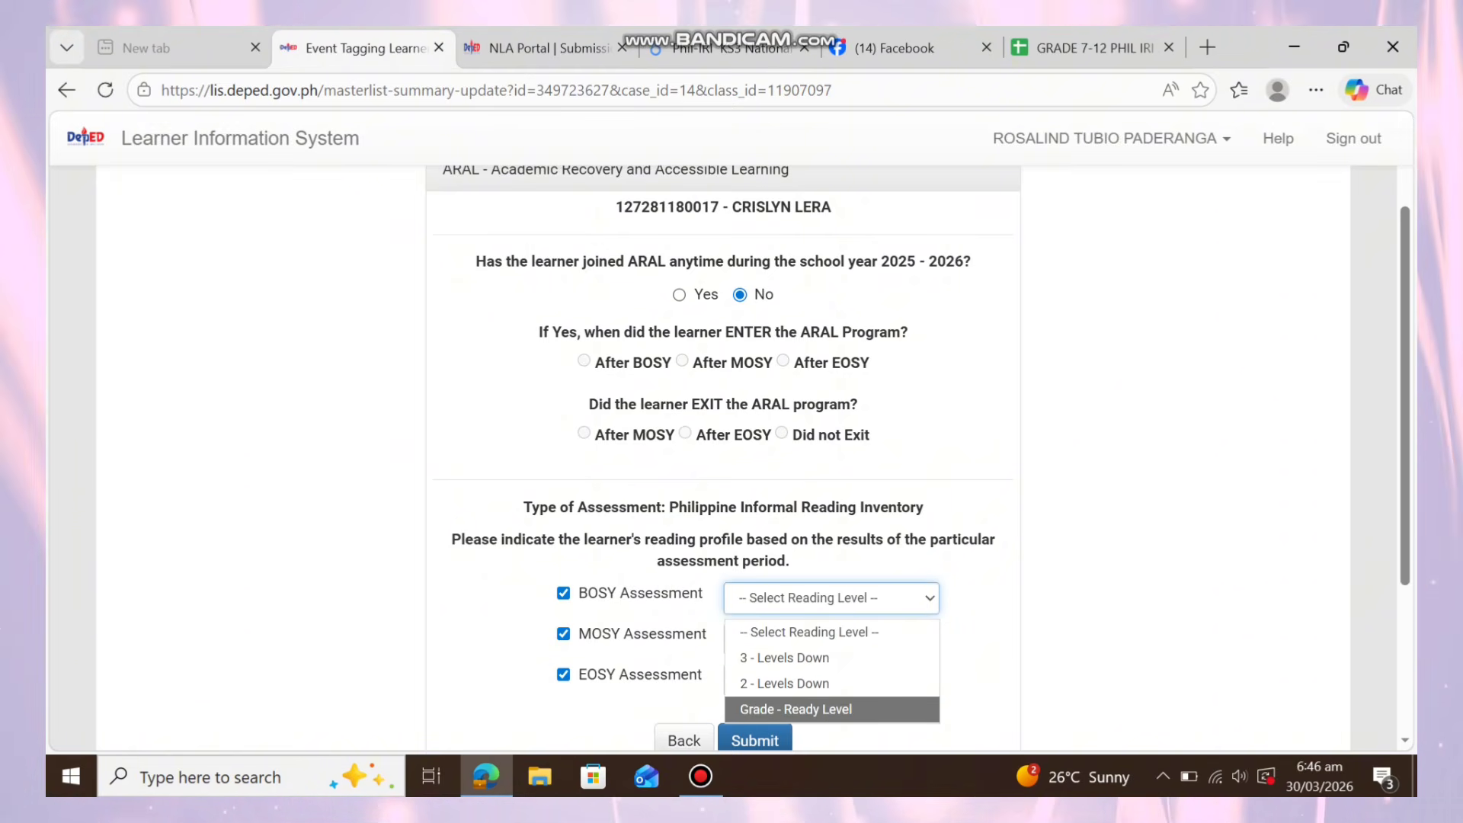
left_click(807, 710)
left_click(832, 638)
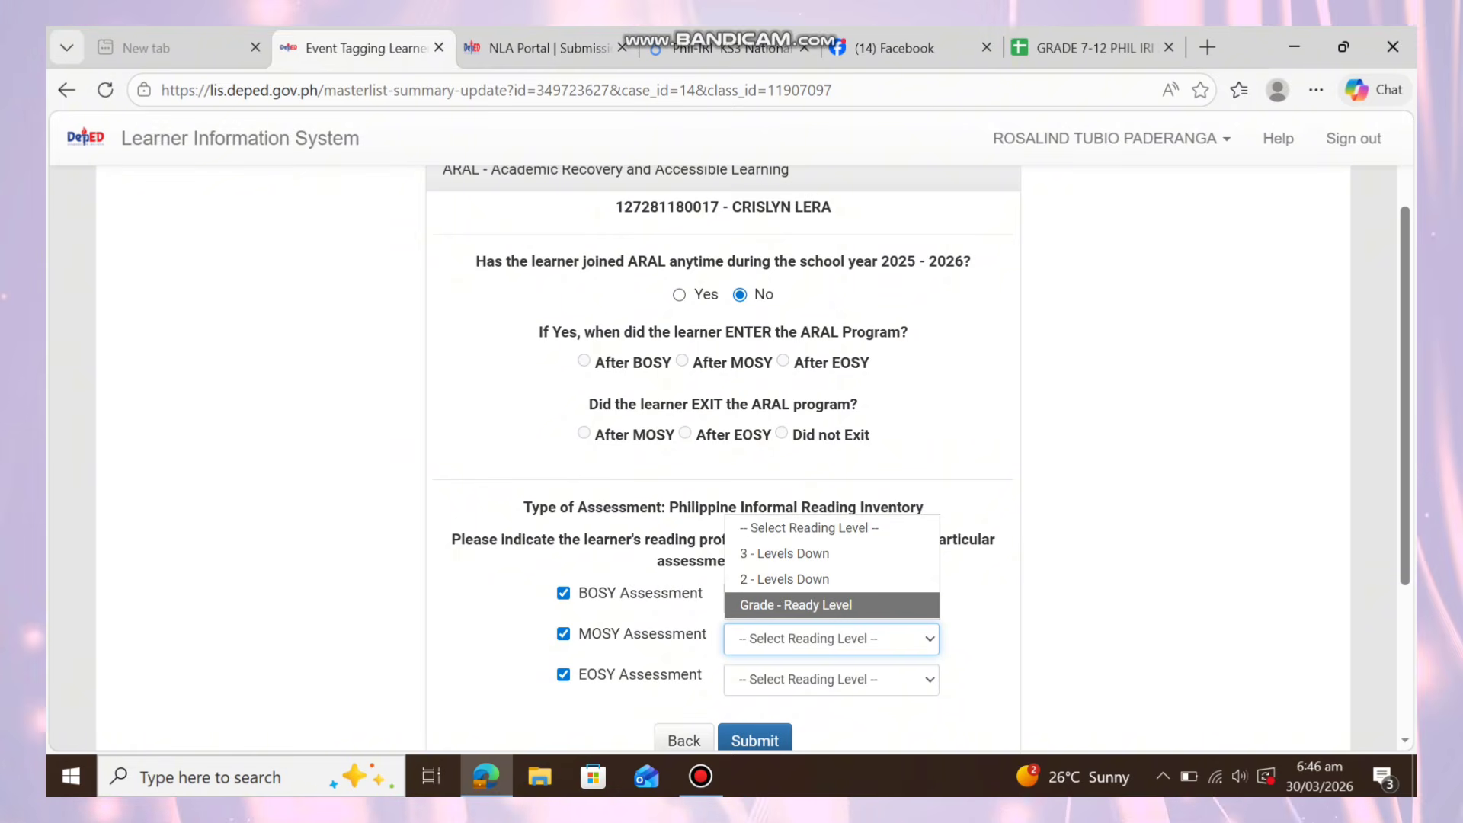
left_click(808, 605)
left_click(832, 679)
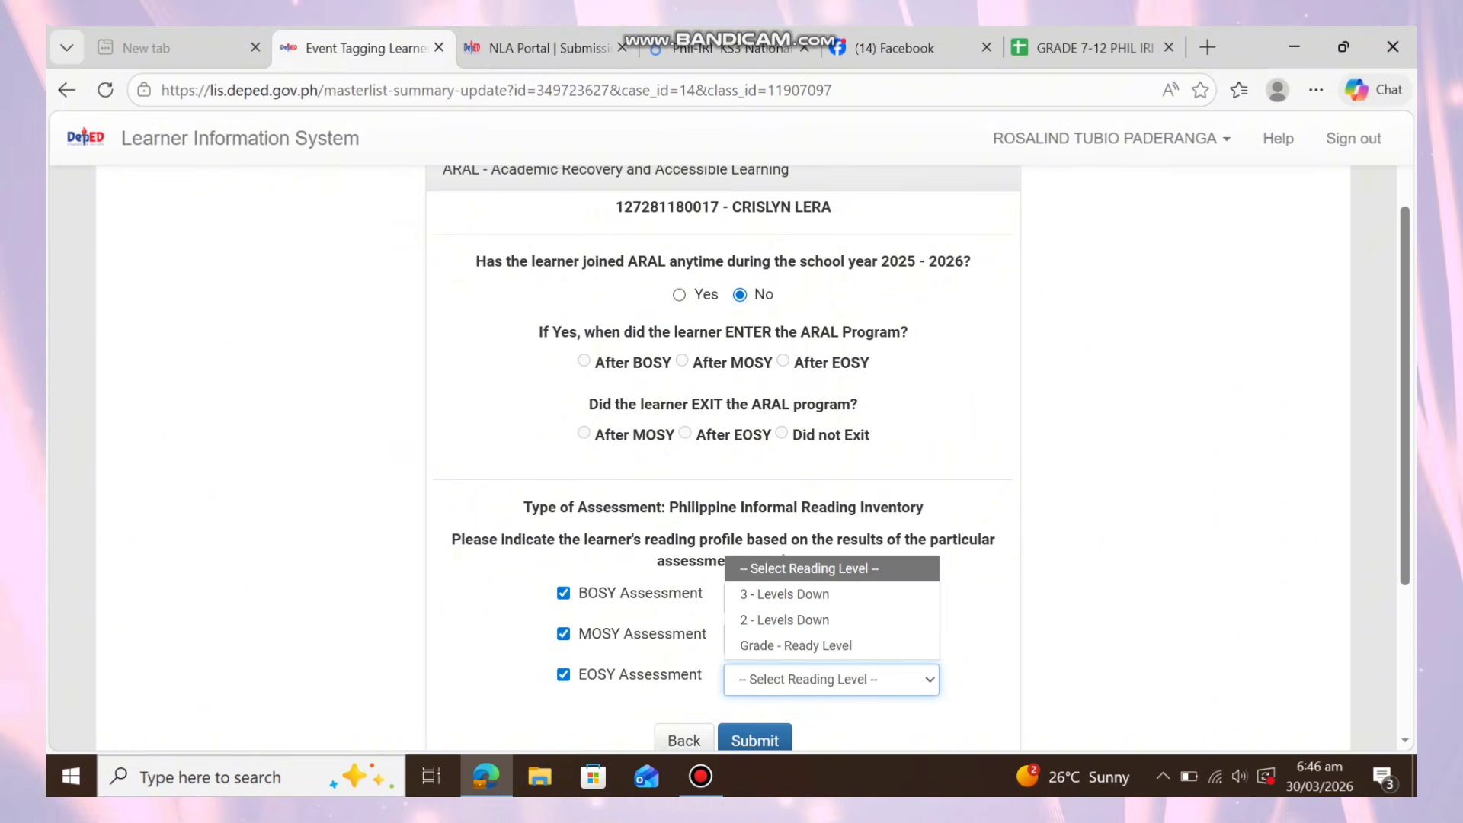
left_click(808, 645)
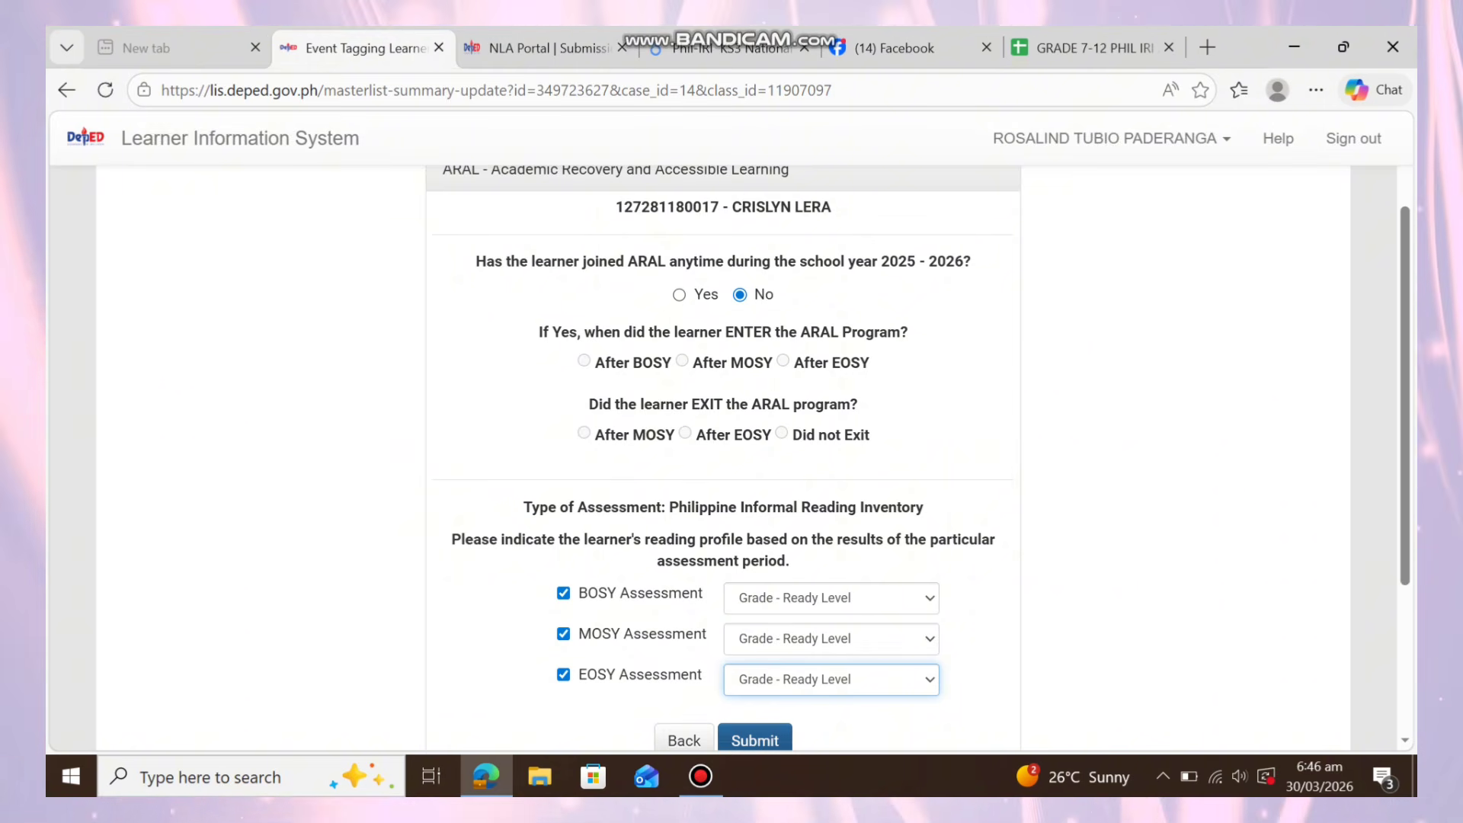
left_click(754, 740)
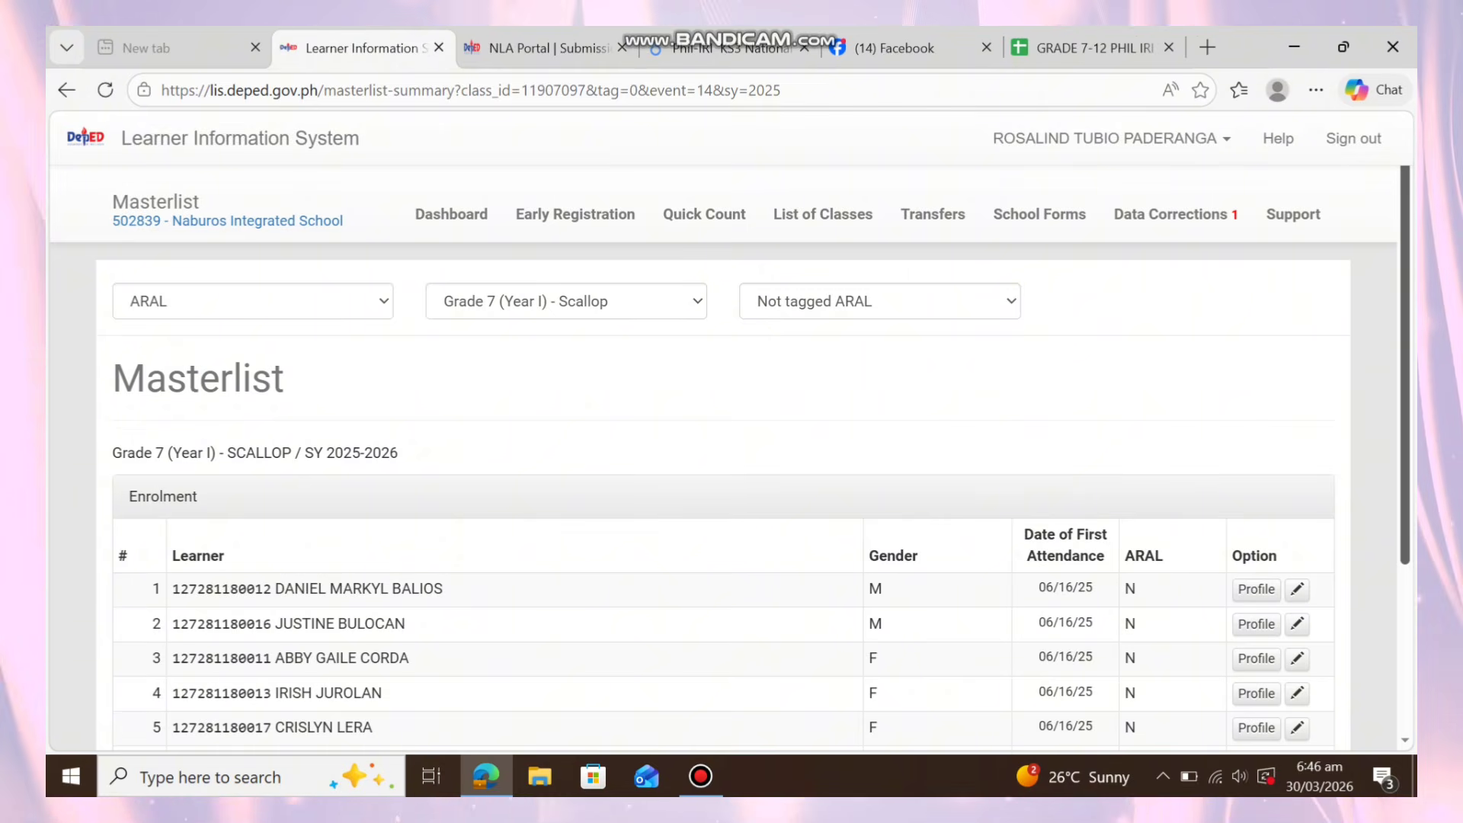
Open the sixth learner's ARAL tagging form and enable the BOSY, MOSY and EOSY assessments.
scroll(724, 458, "down", 1)
scroll(724, 457, "down", 1)
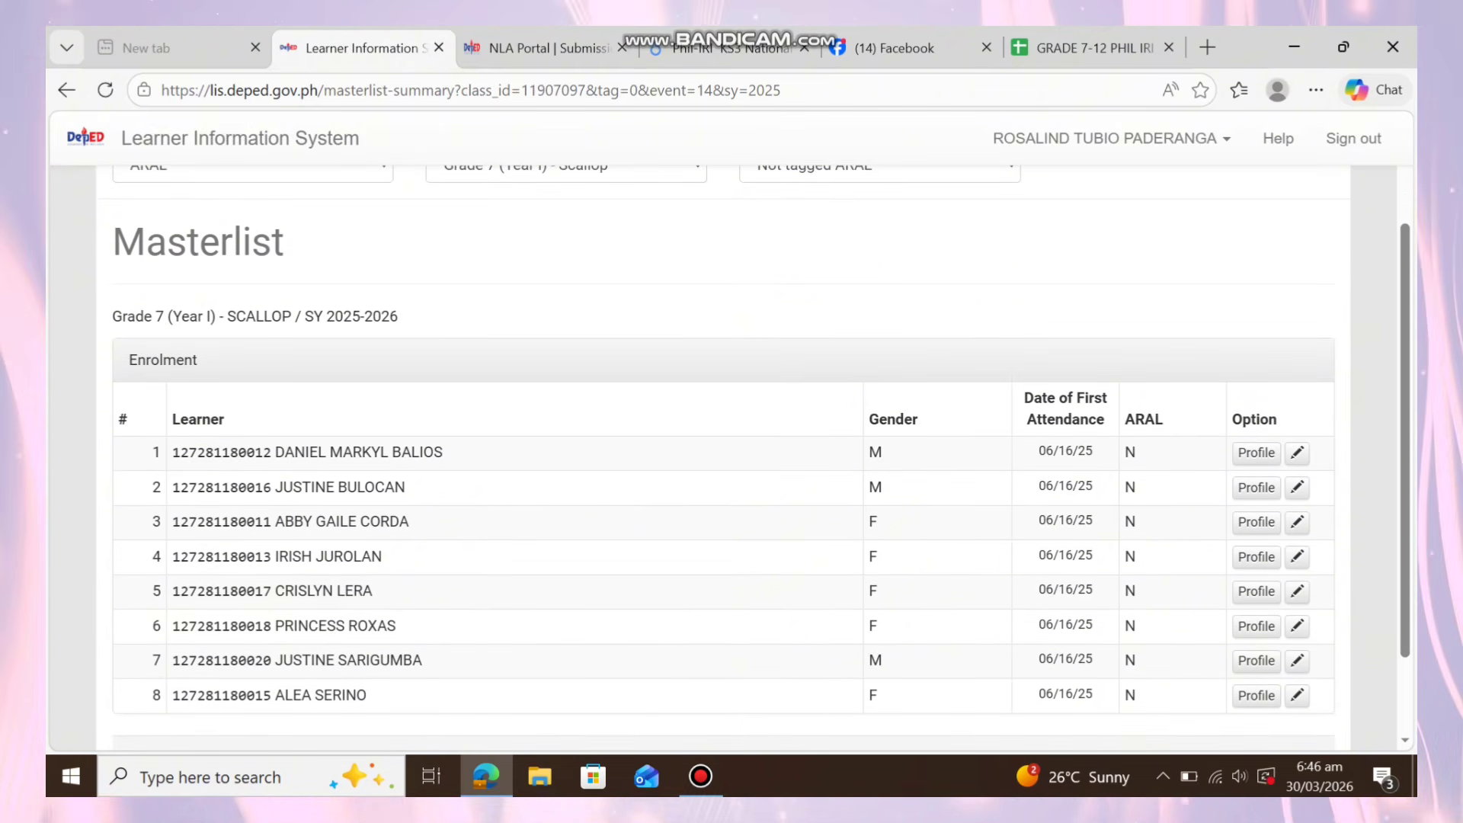
left_click(1297, 626)
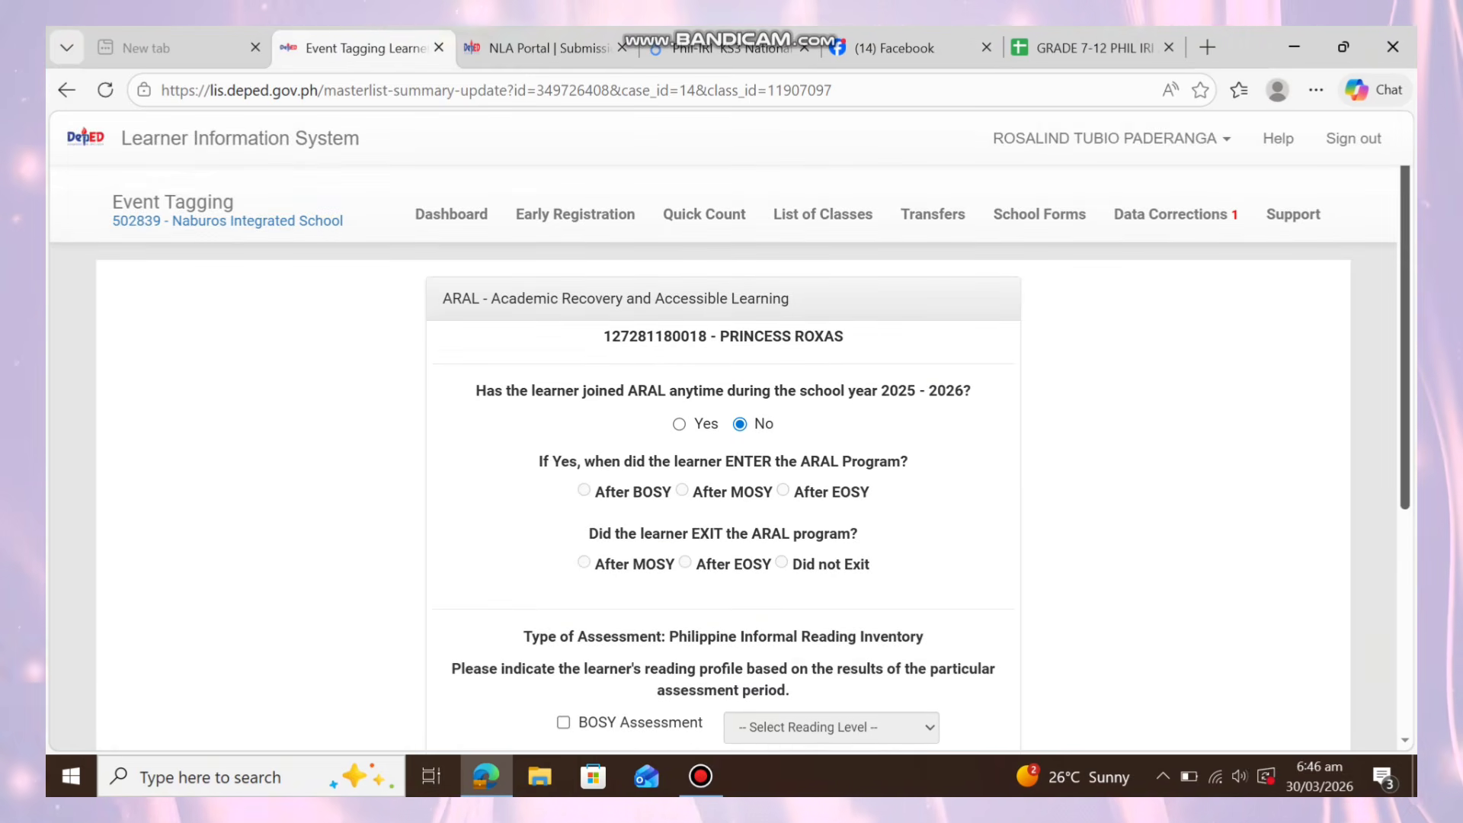
scroll(723, 457, "down", 3)
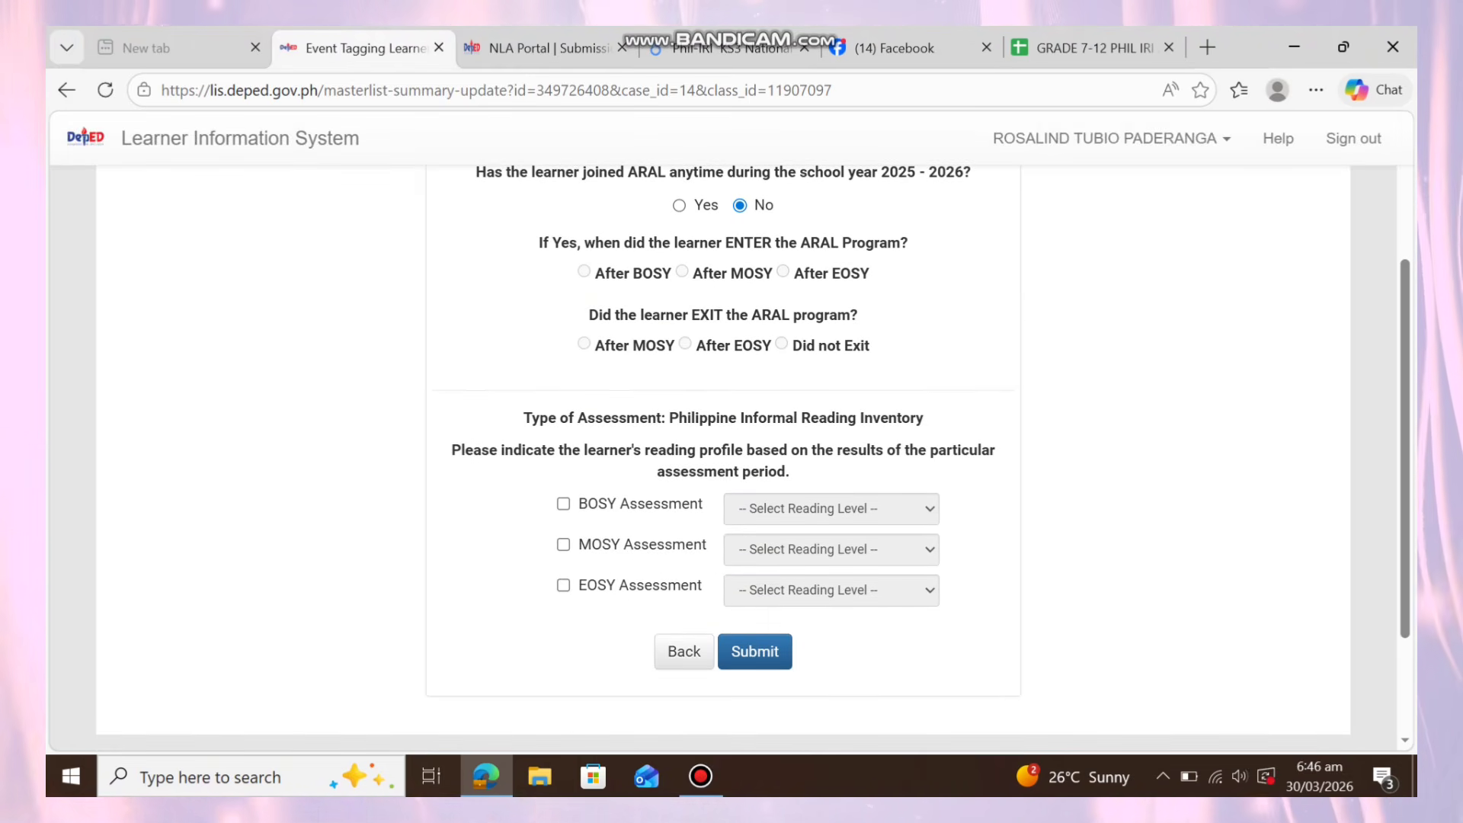
left_click(563, 504)
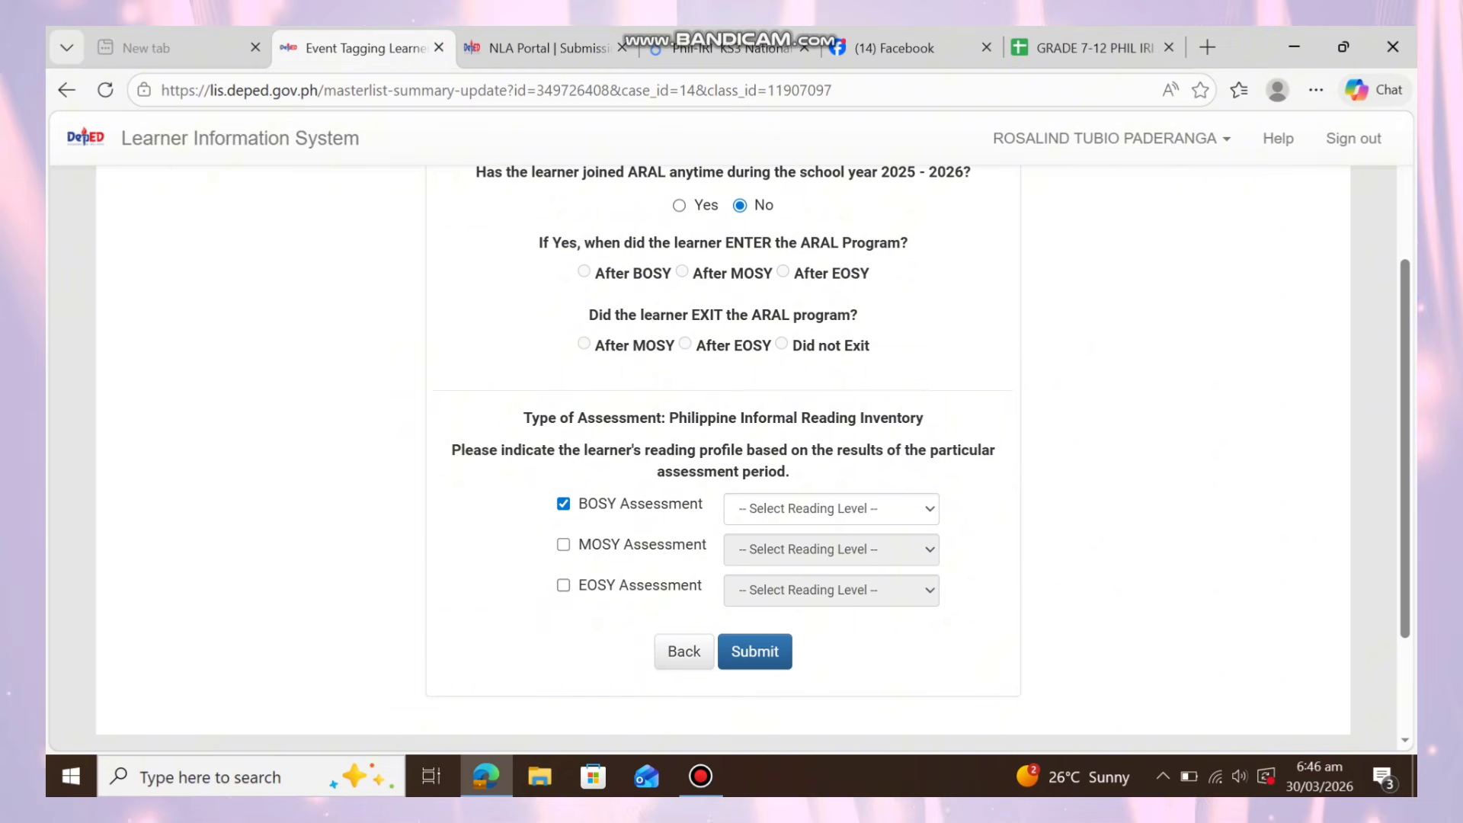
left_click(563, 545)
left_click(563, 545)
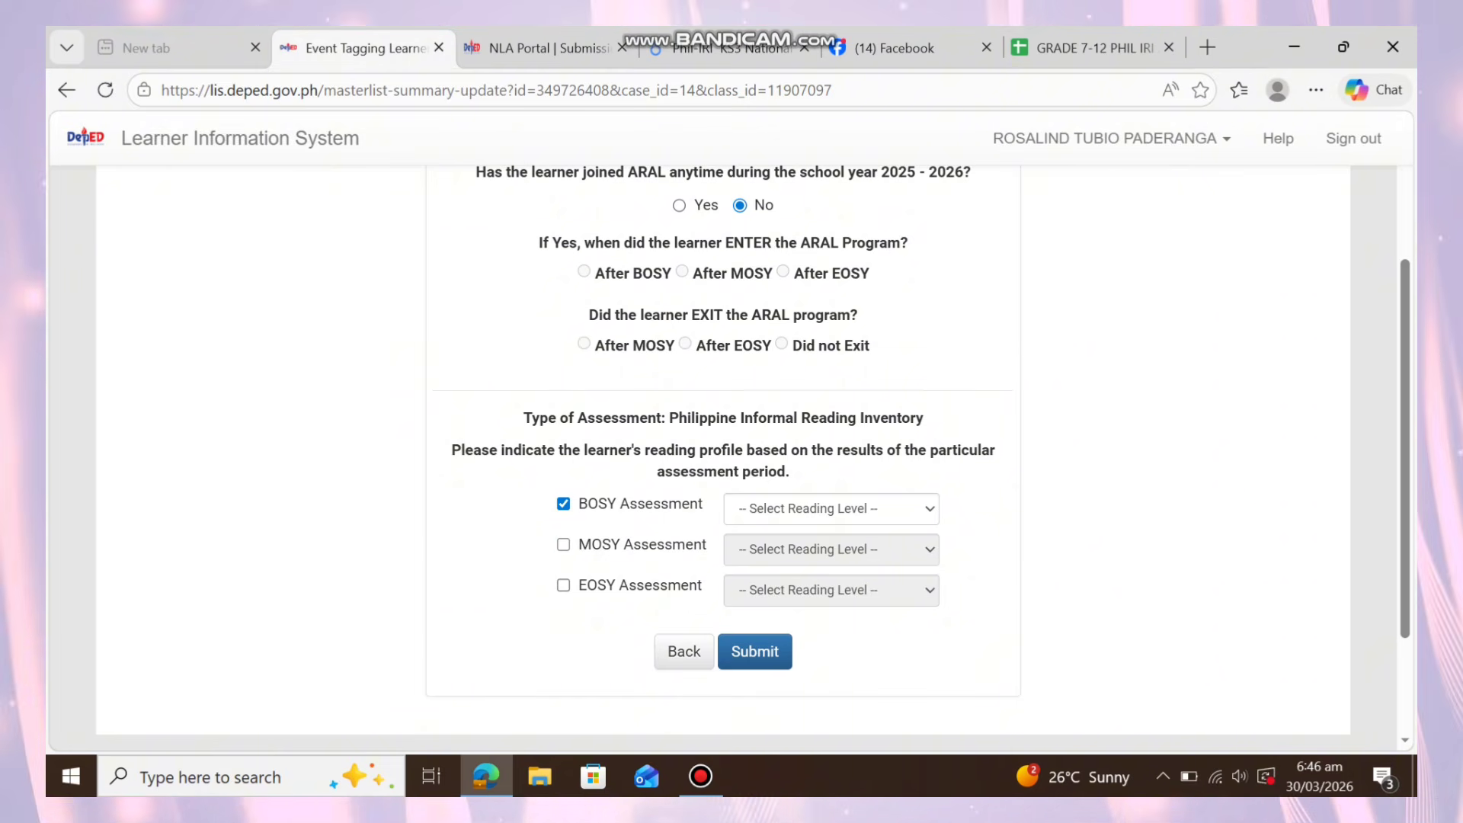
left_click(563, 545)
left_click(563, 585)
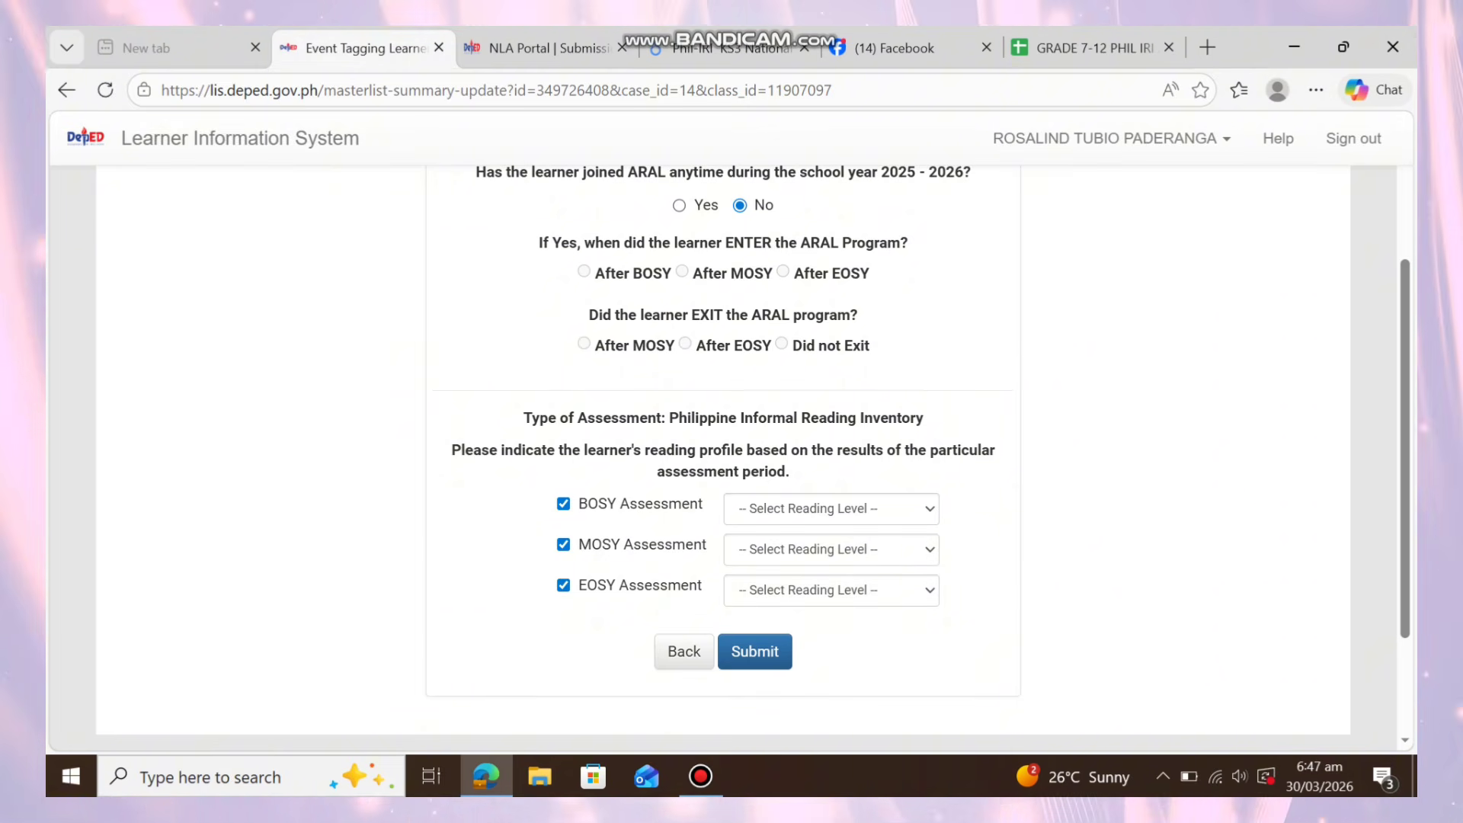
Set the reading levels to 2 - Levels Down for BOSY and MOSY and Grade - Ready Level for EOSY, and submit the form.
left_click(830, 508)
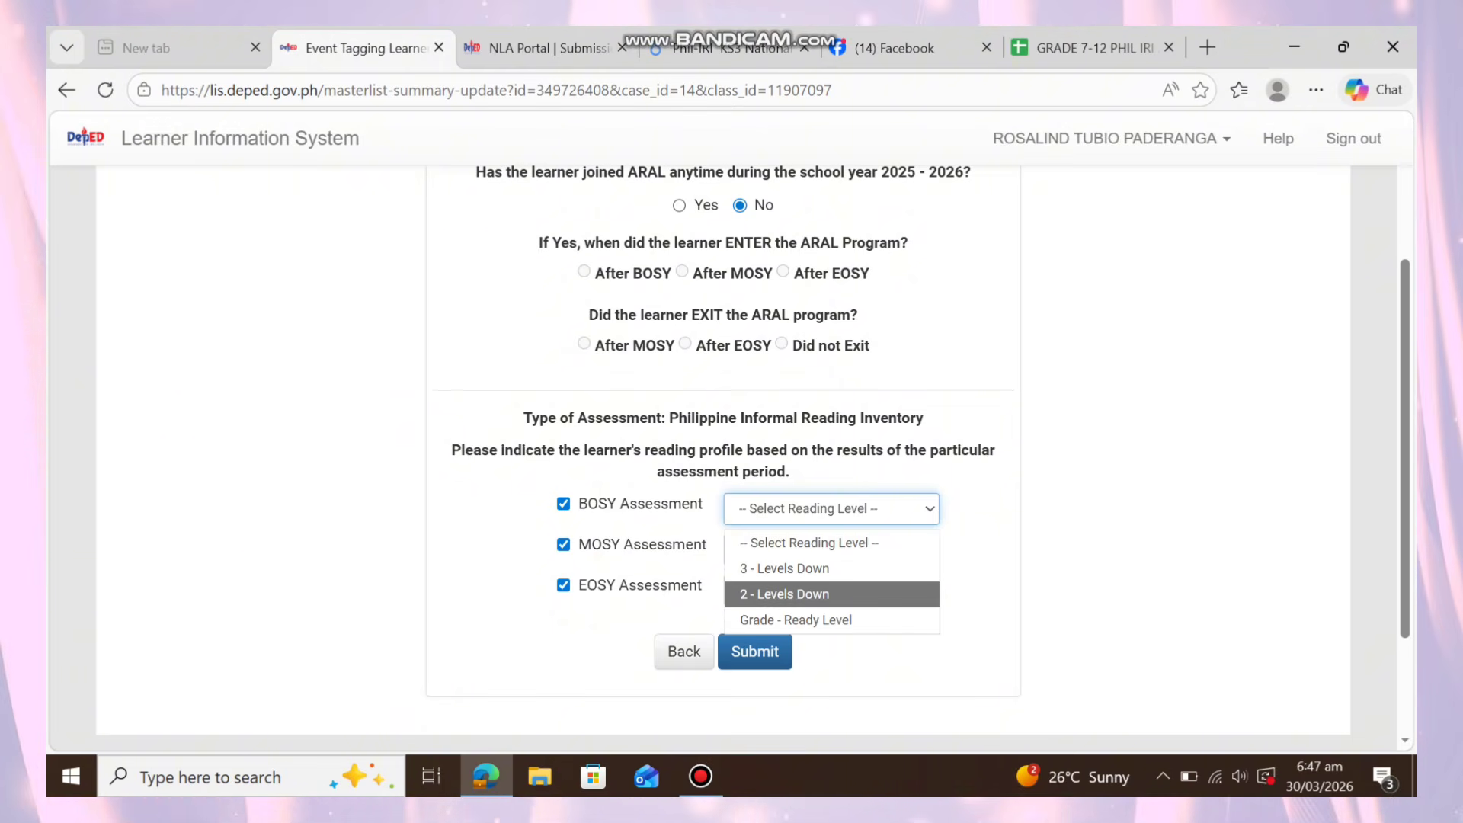
left_click(785, 594)
left_click(831, 549)
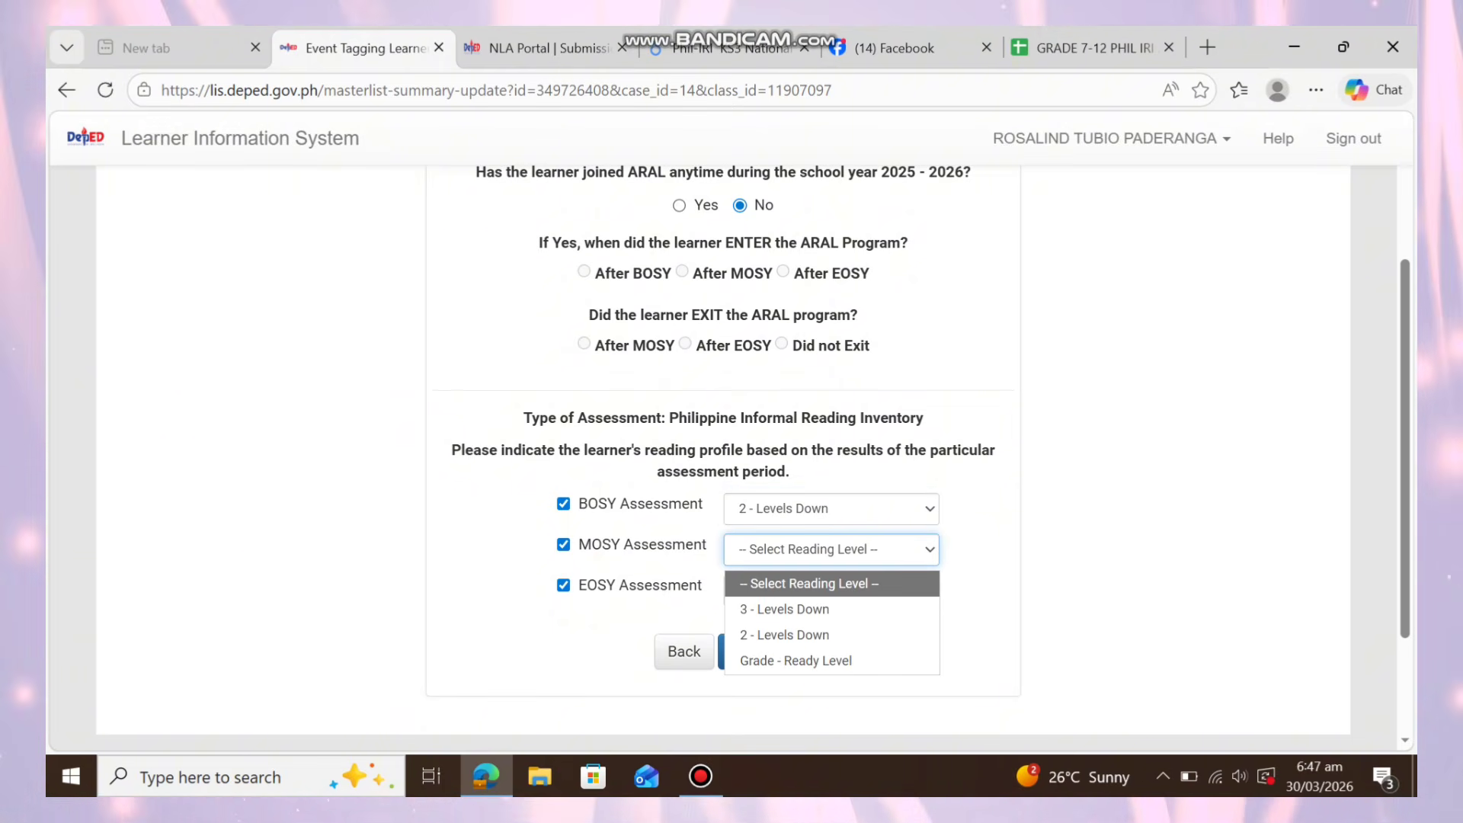
left_click(785, 635)
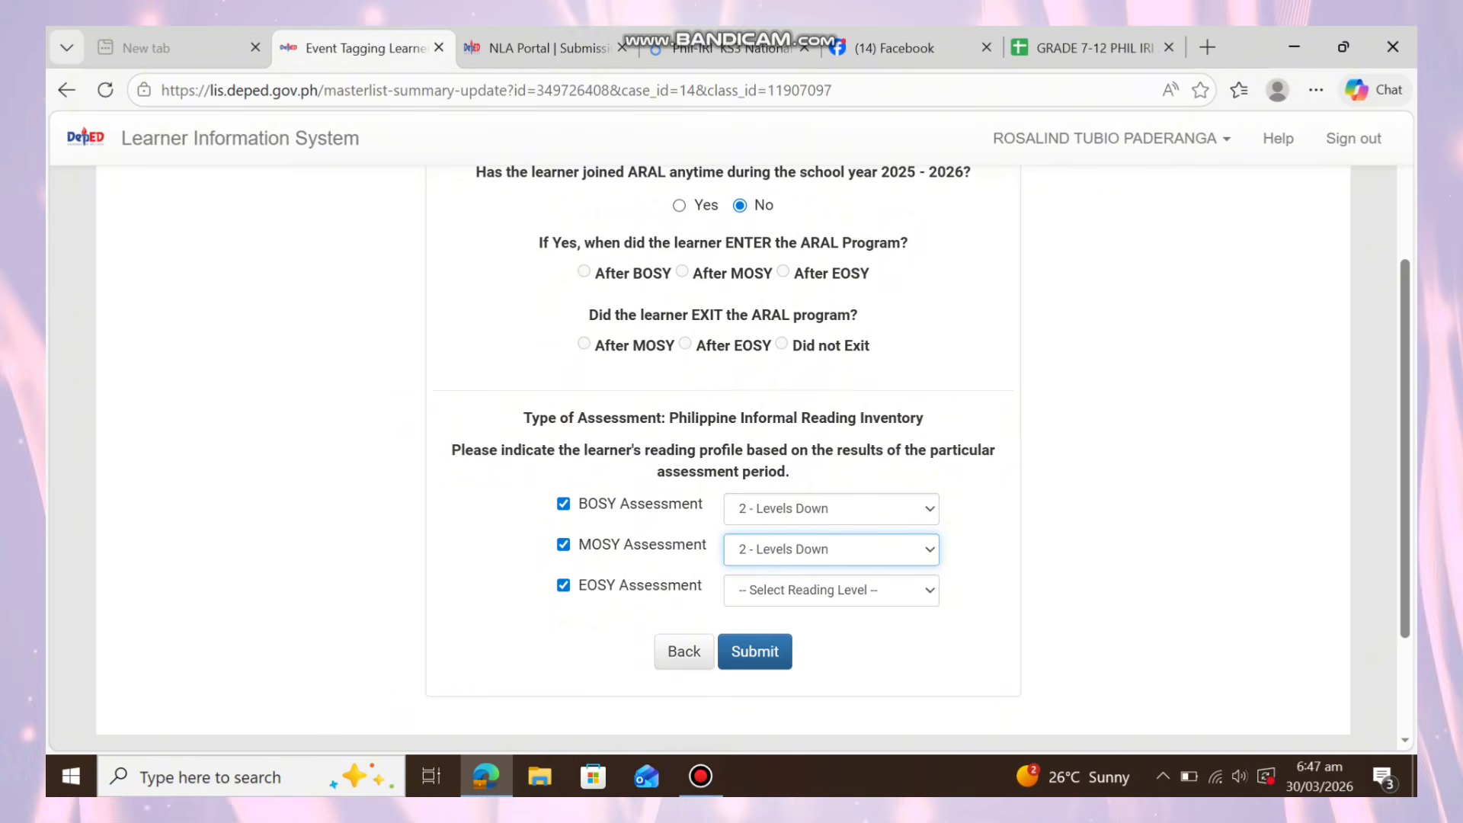
left_click(830, 589)
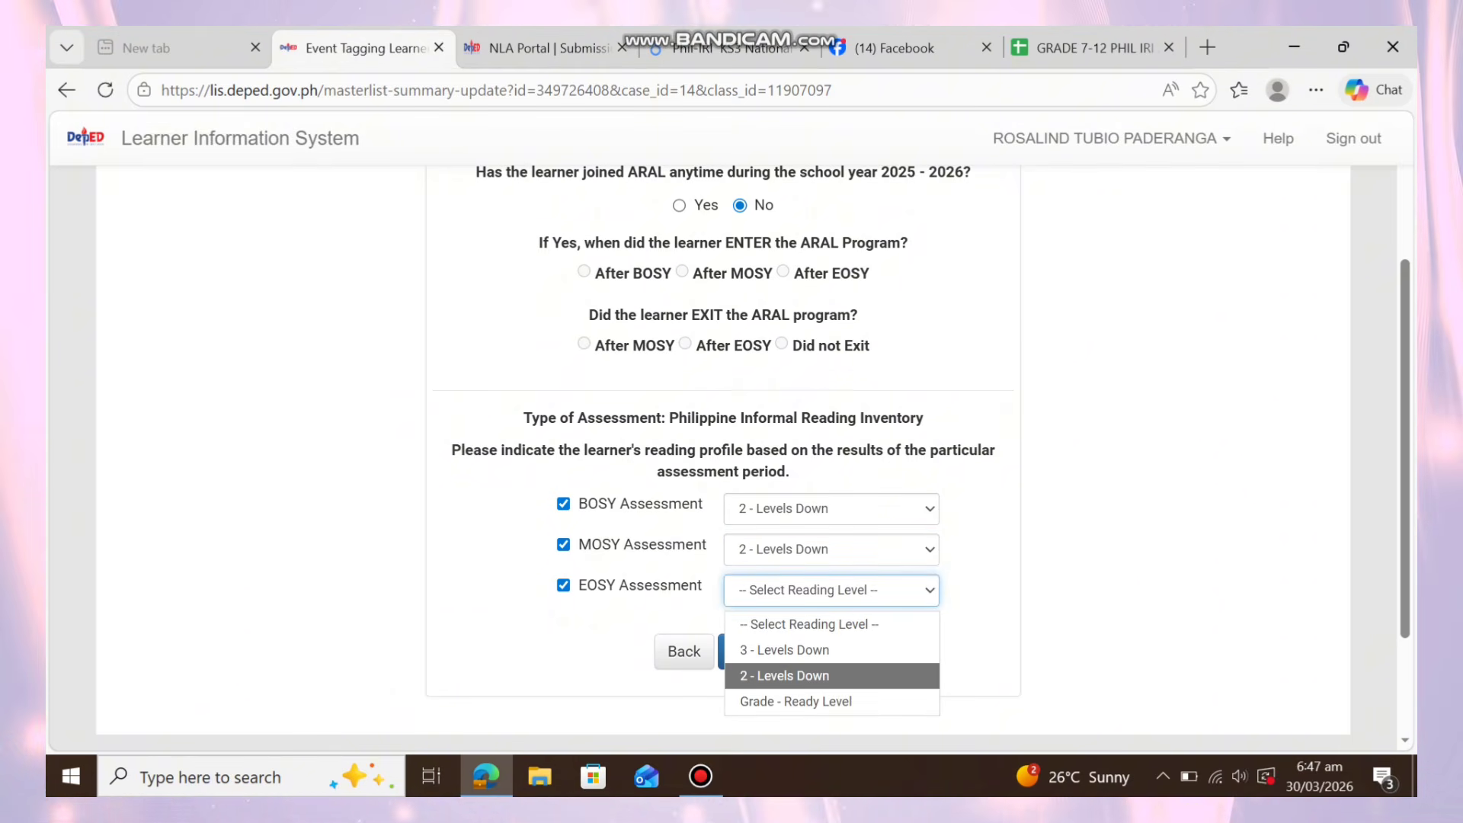
left_click(795, 701)
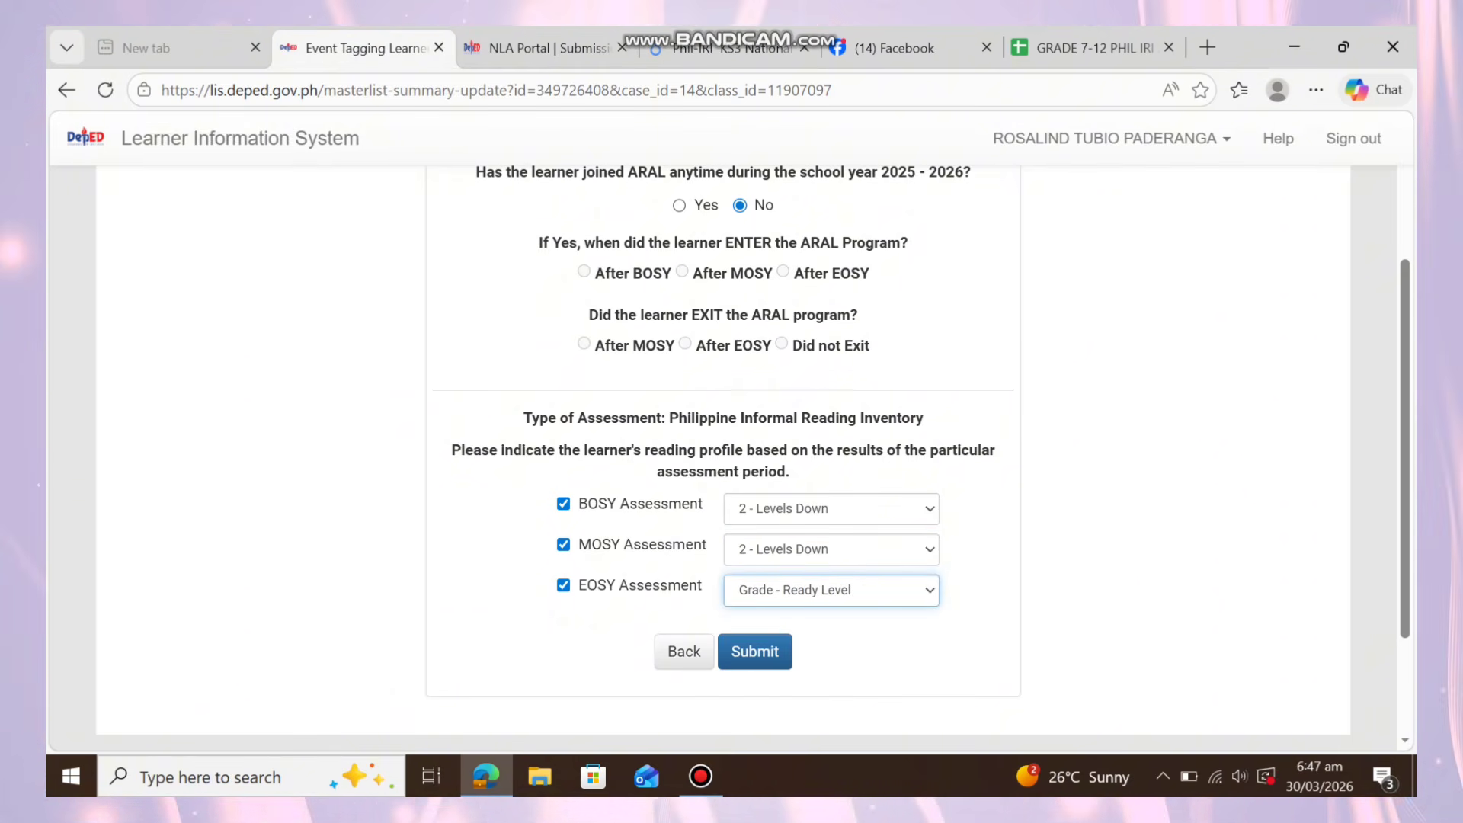
left_click(755, 652)
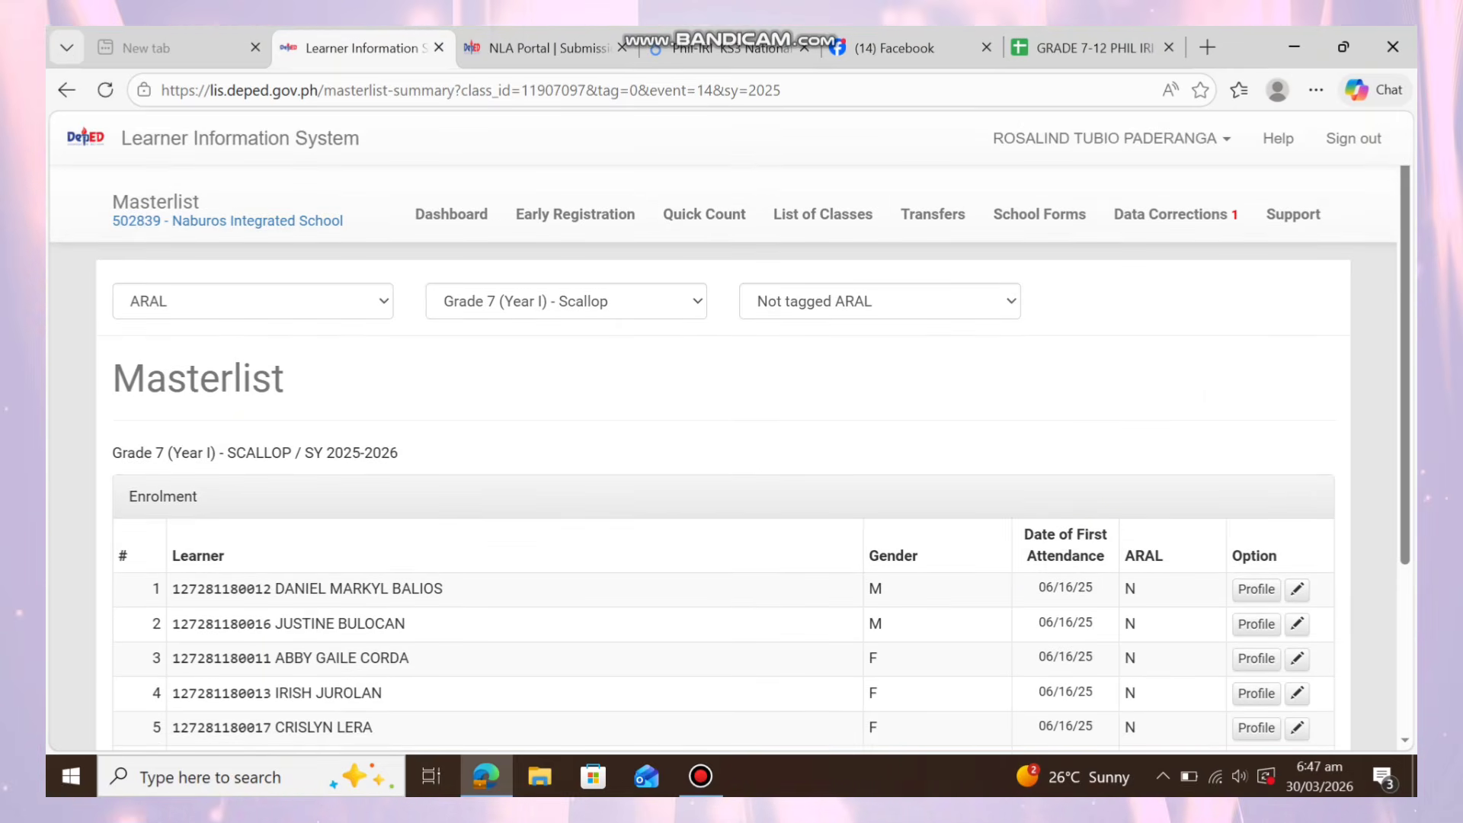
Open the seventh learner's ARAL tagging form and mark the learner as having joined ARAL during the school year.
scroll(723, 458, "down", 3)
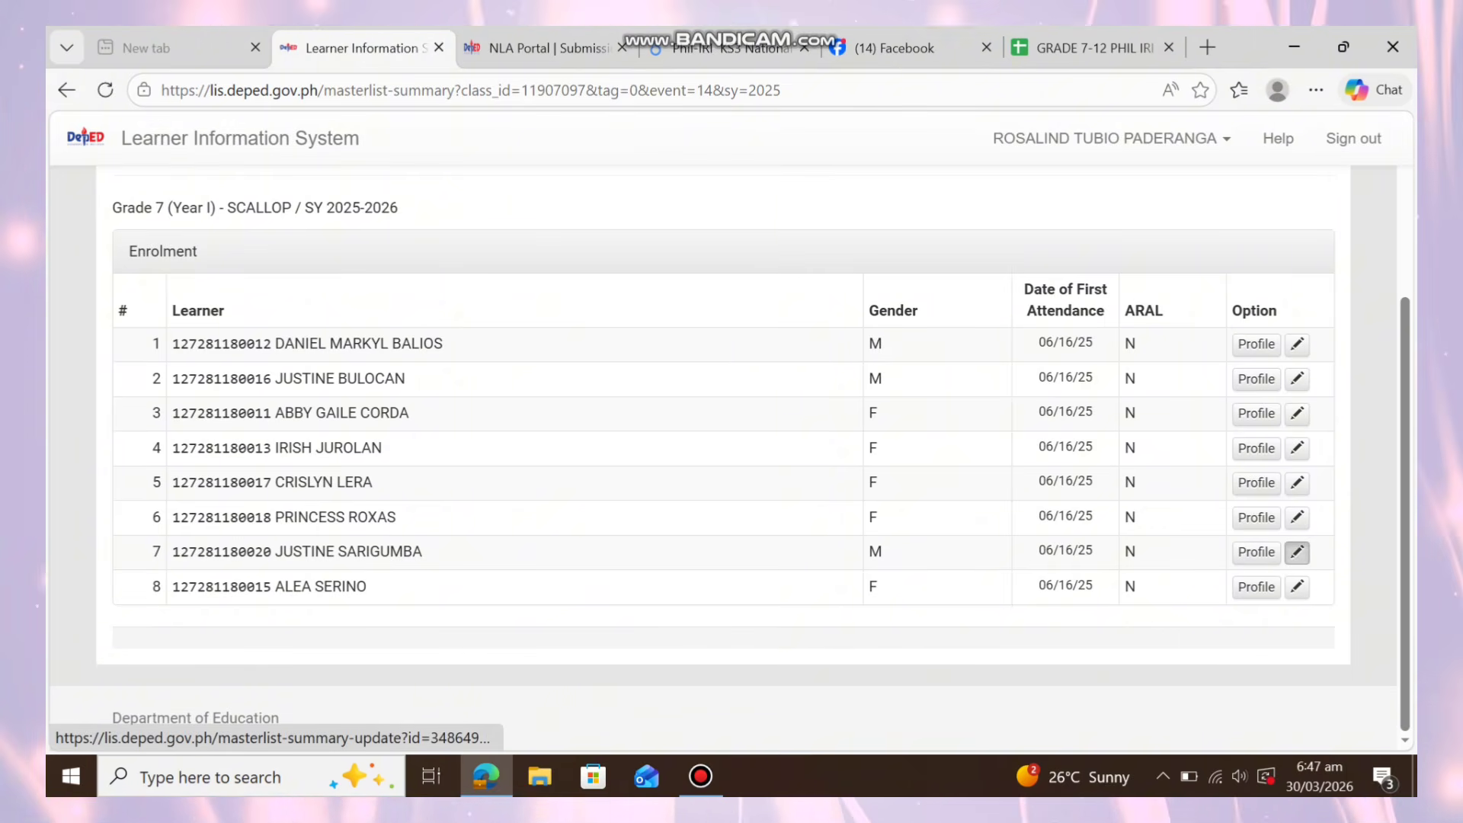
left_click(1297, 552)
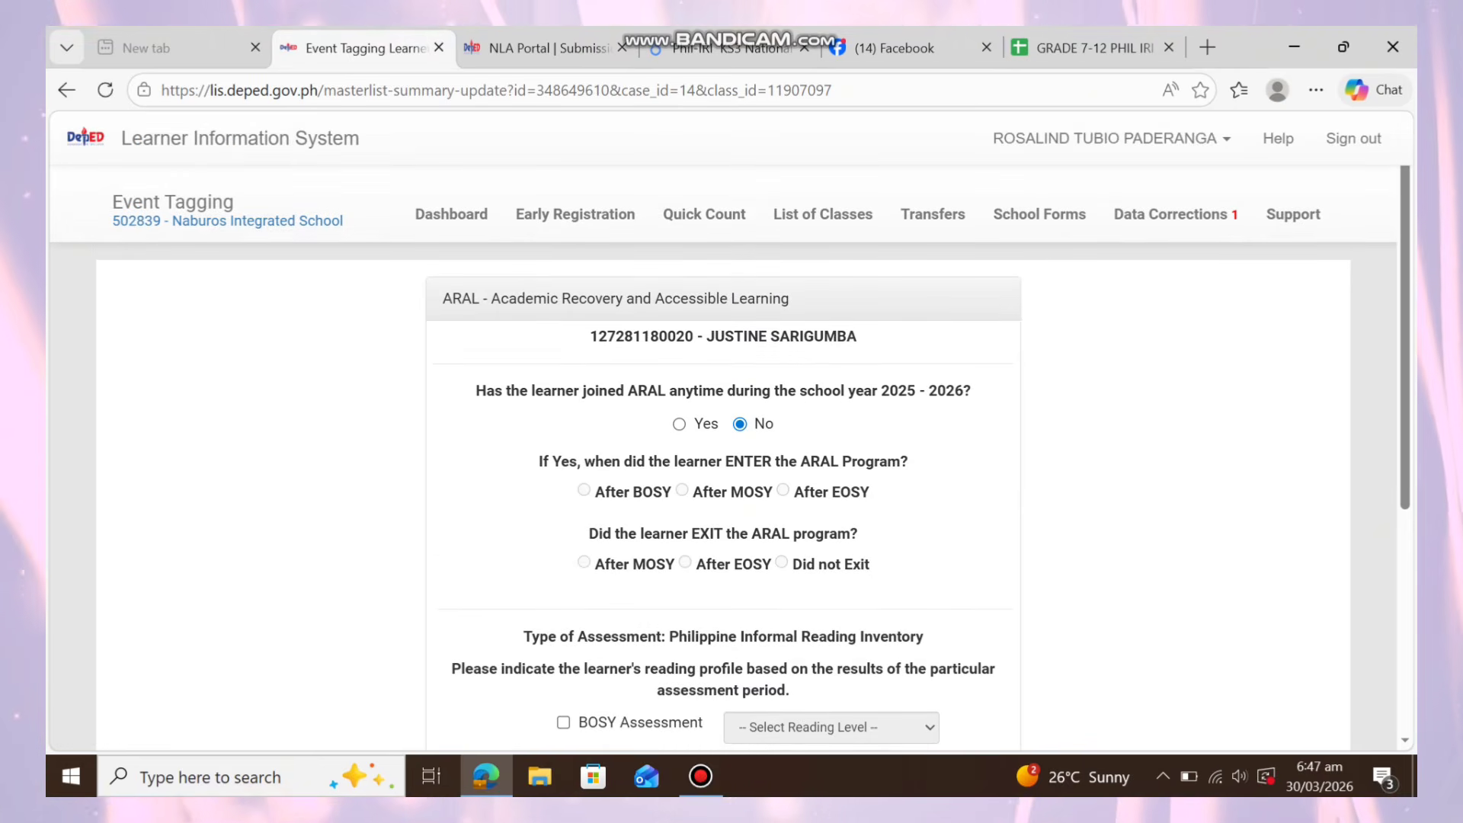
scroll(724, 457, "down", 1)
scroll(724, 457, "down", 4)
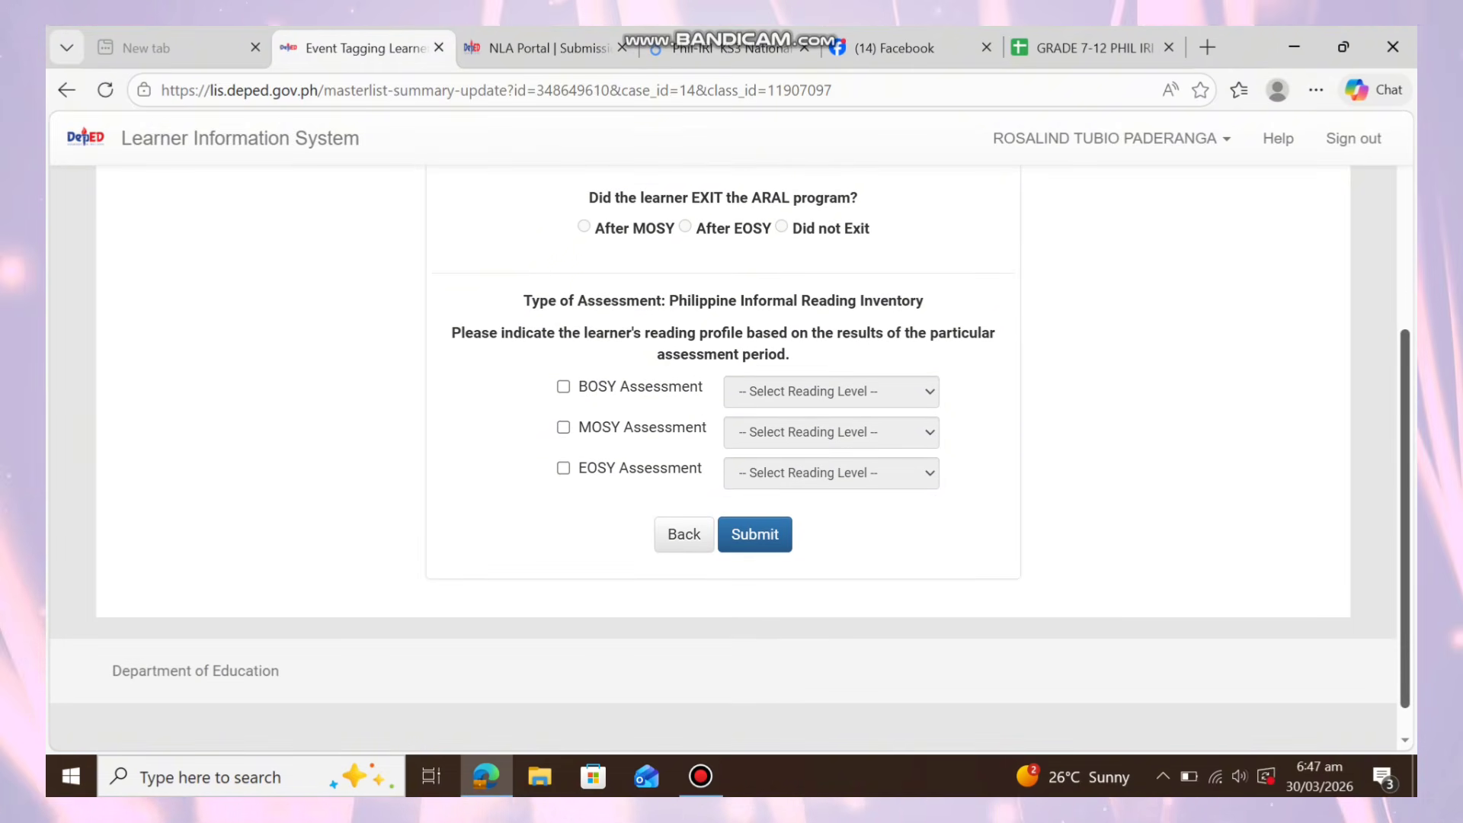
scroll(724, 457, "up", 3)
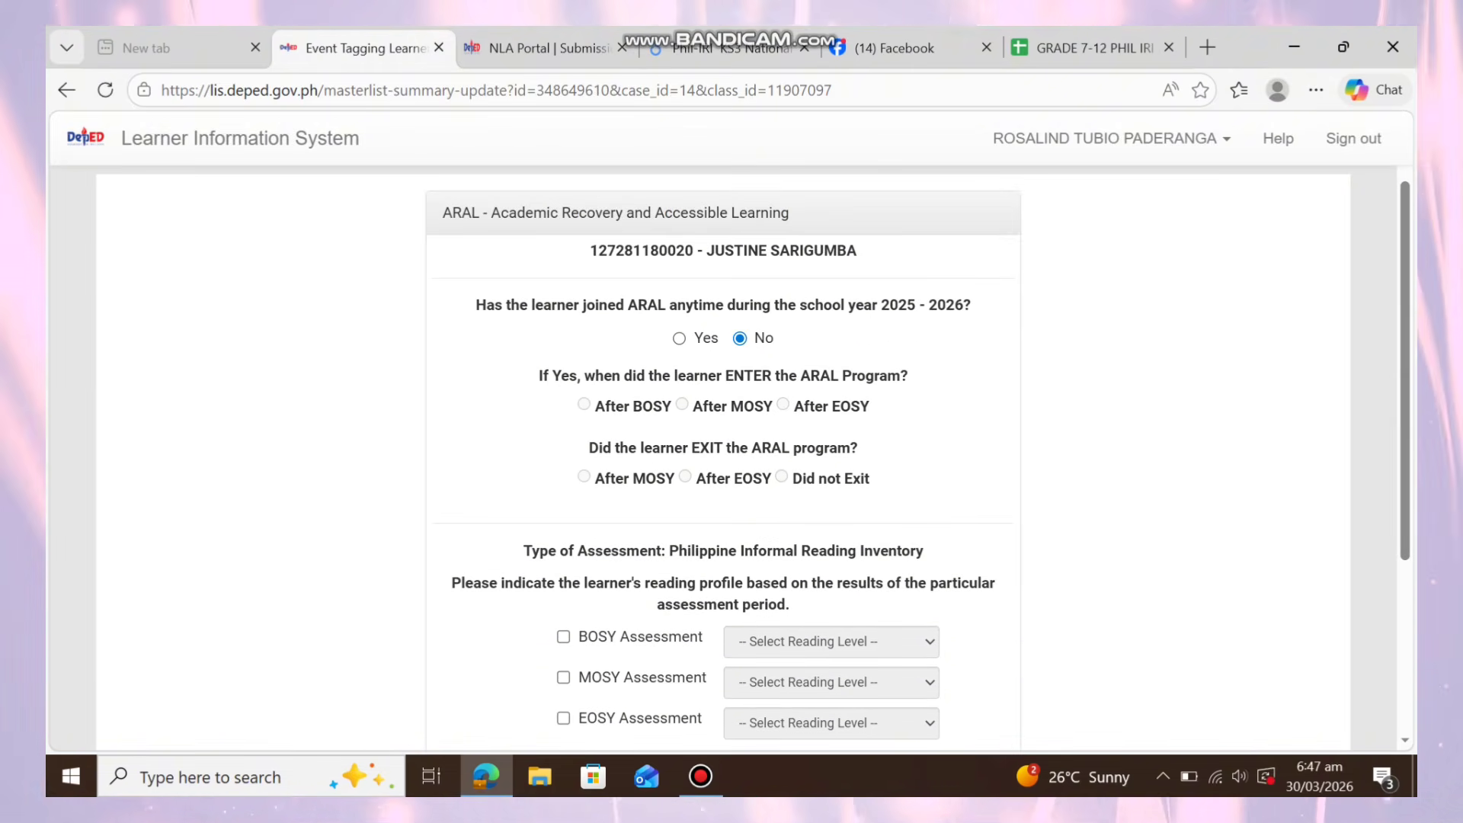
left_click(679, 338)
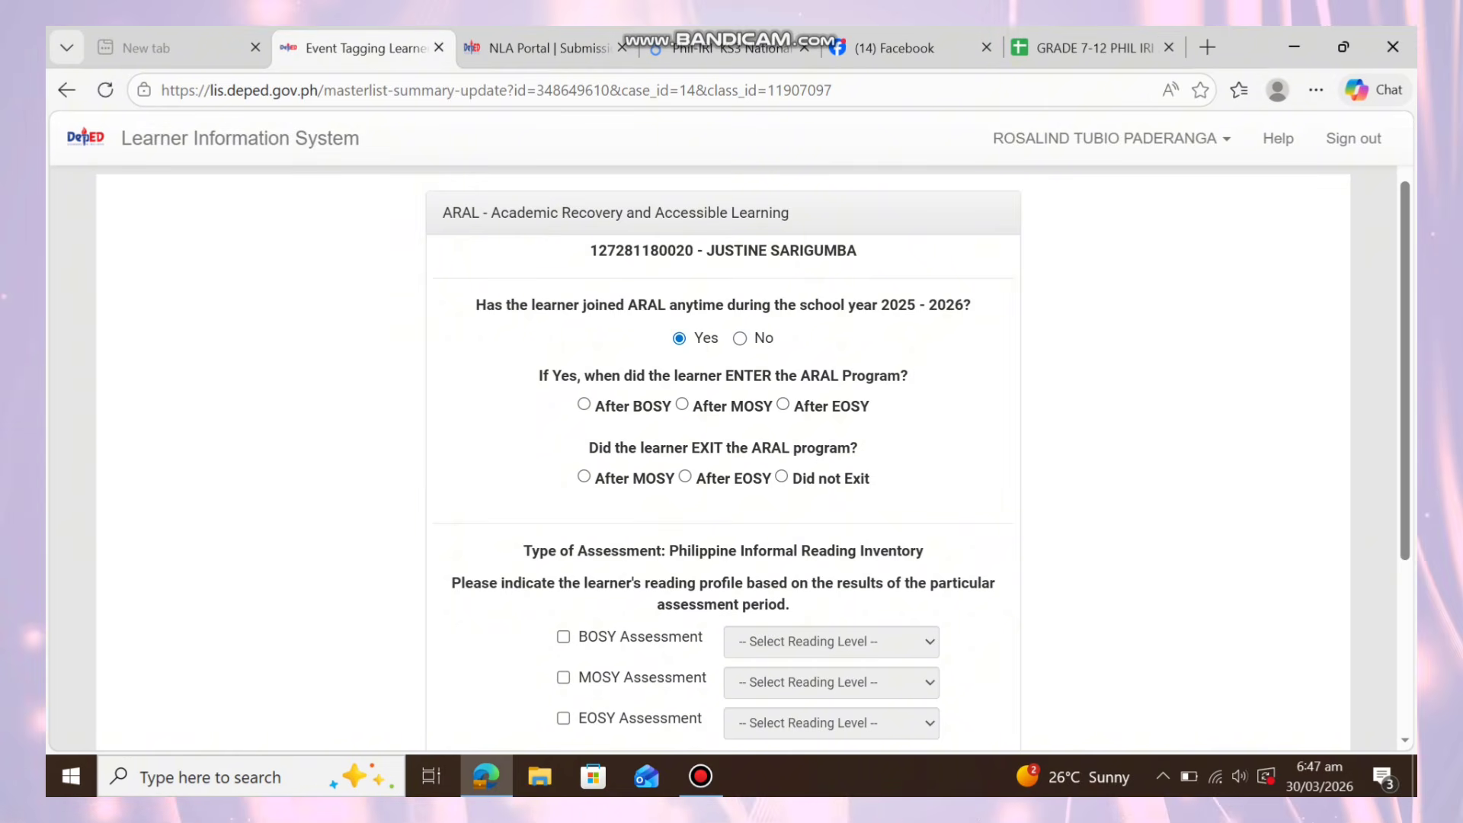
Enable the BOSY, MOSY and EOSY assessments in the seventh learner's form.
scroll(723, 457, "down", 3)
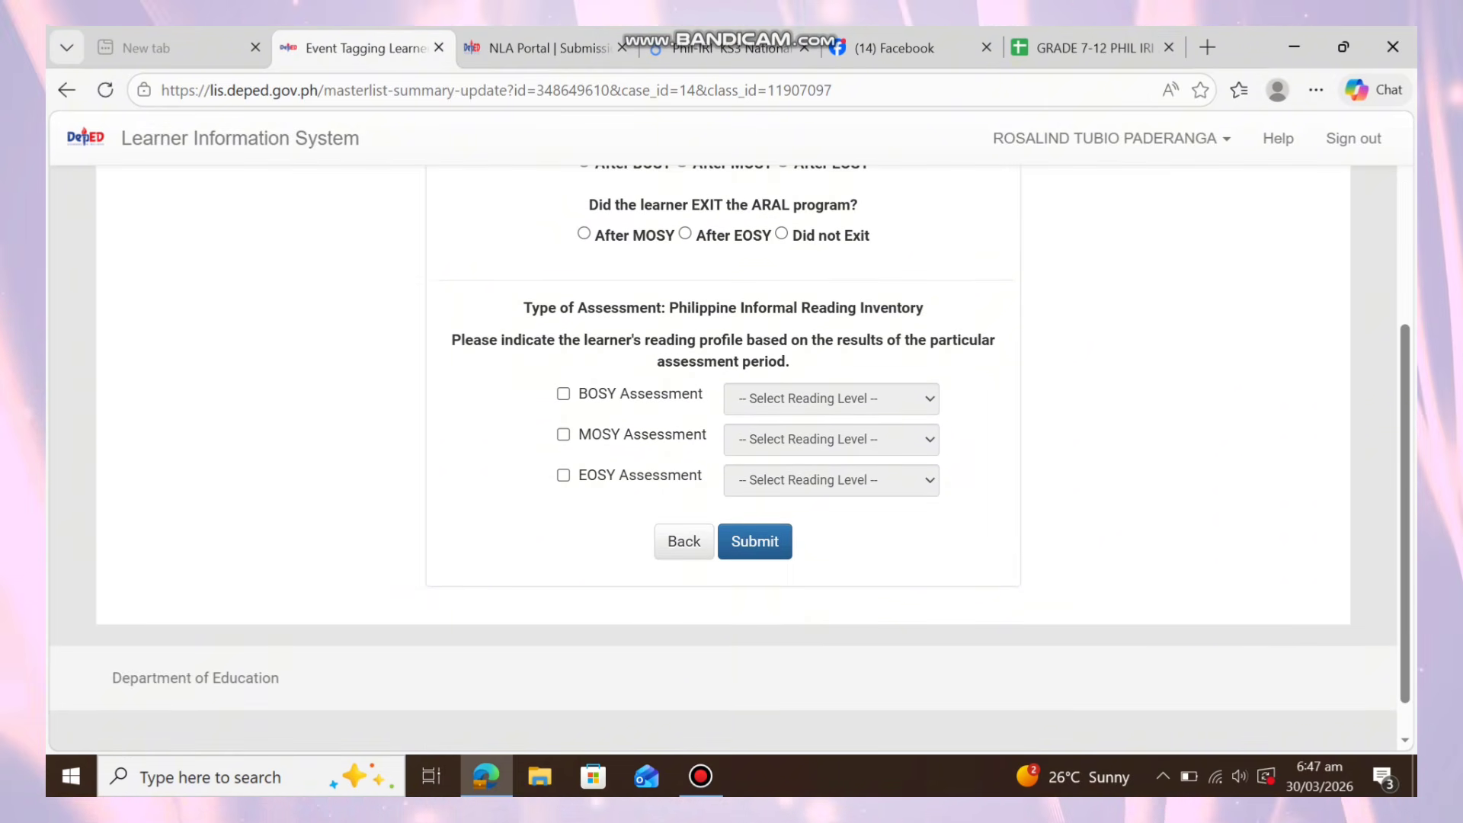
left_click(563, 394)
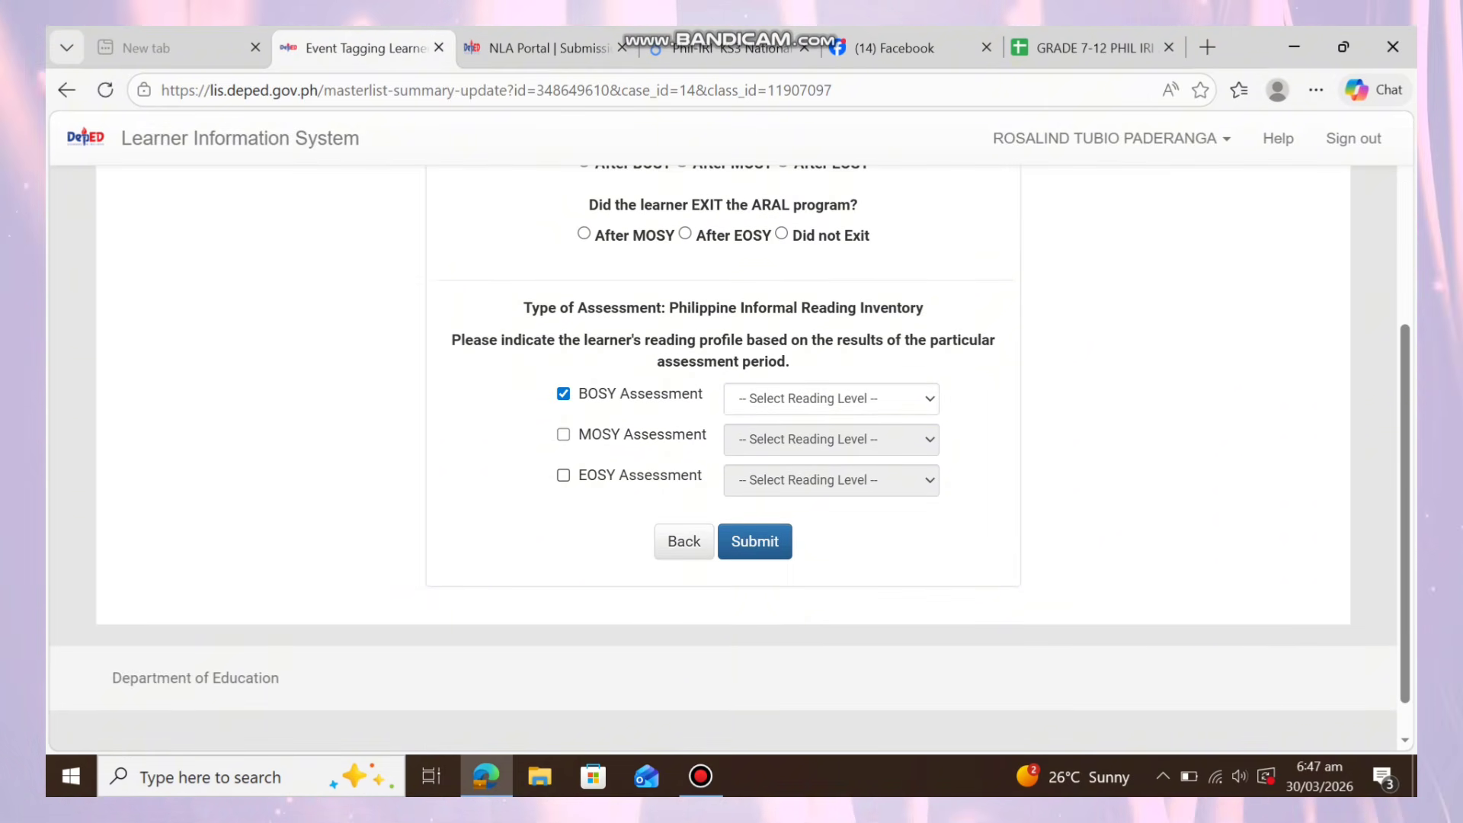
left_click(563, 475)
left_click(563, 434)
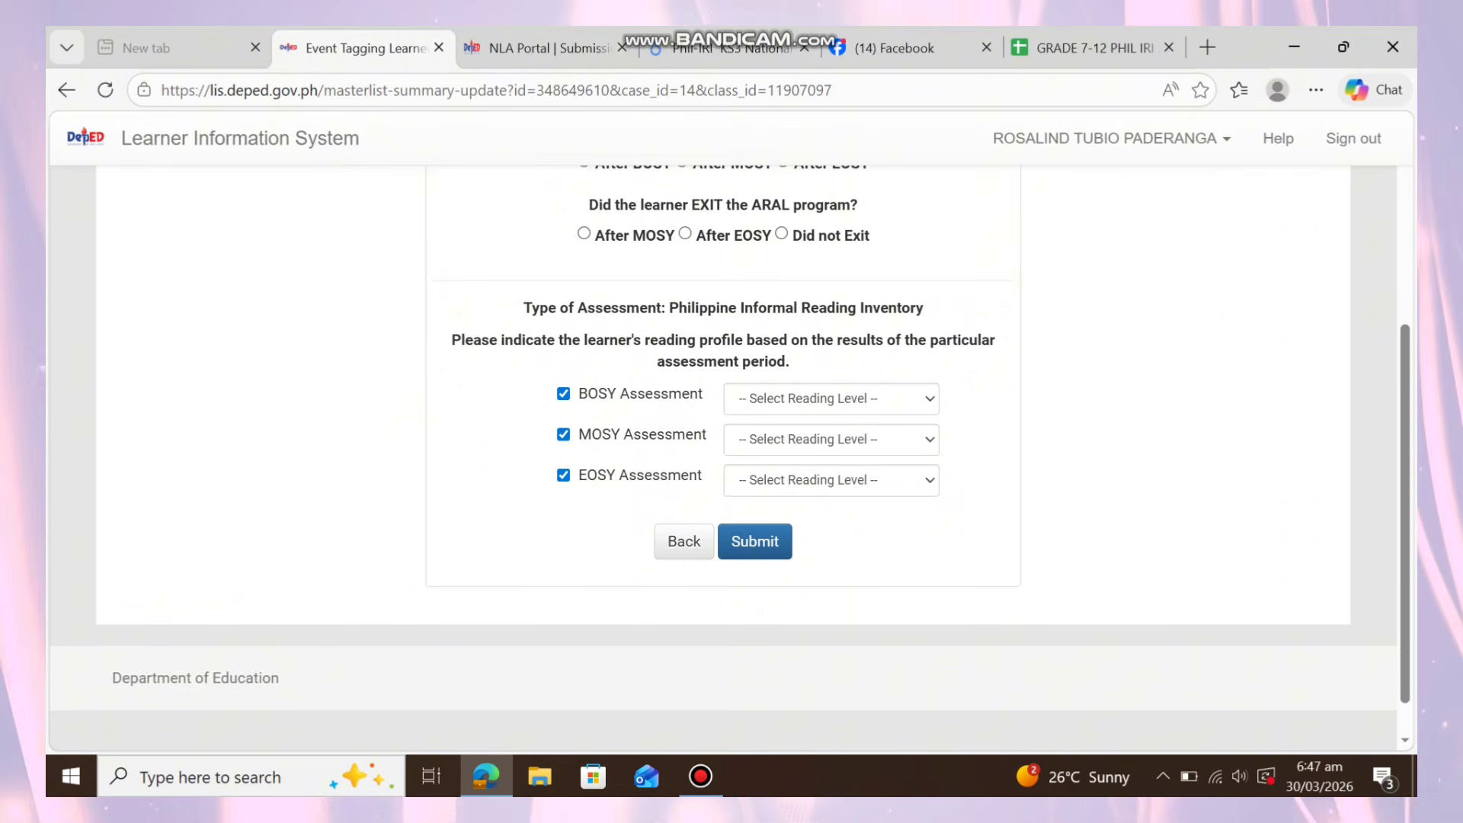
Set the seventh learner's reading levels to 3 - Levels Down for BOSY and Grade - Ready Level for both MOSY and EOSY.
left_click(832, 399)
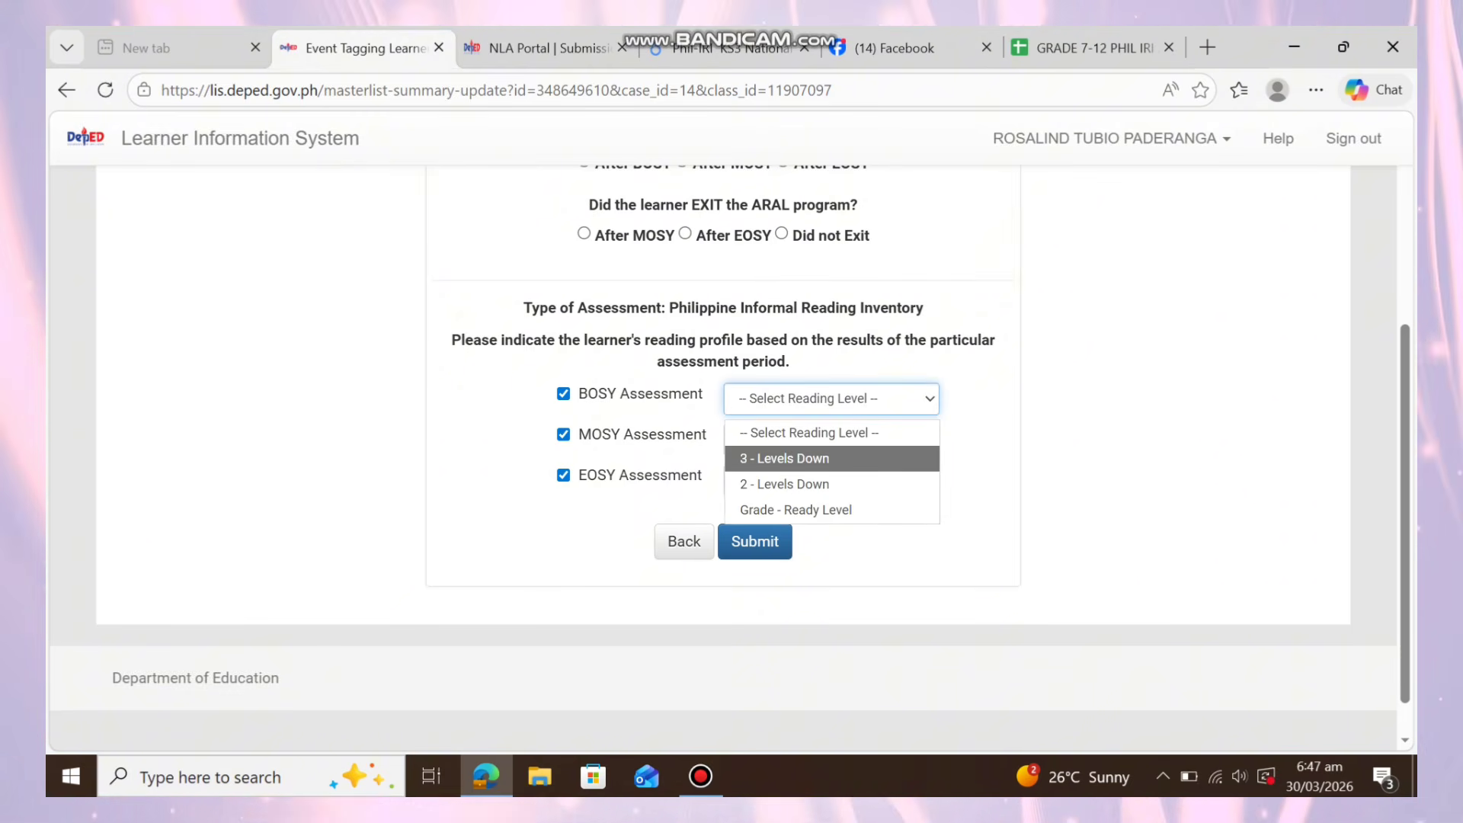
left_click(784, 459)
left_click(831, 440)
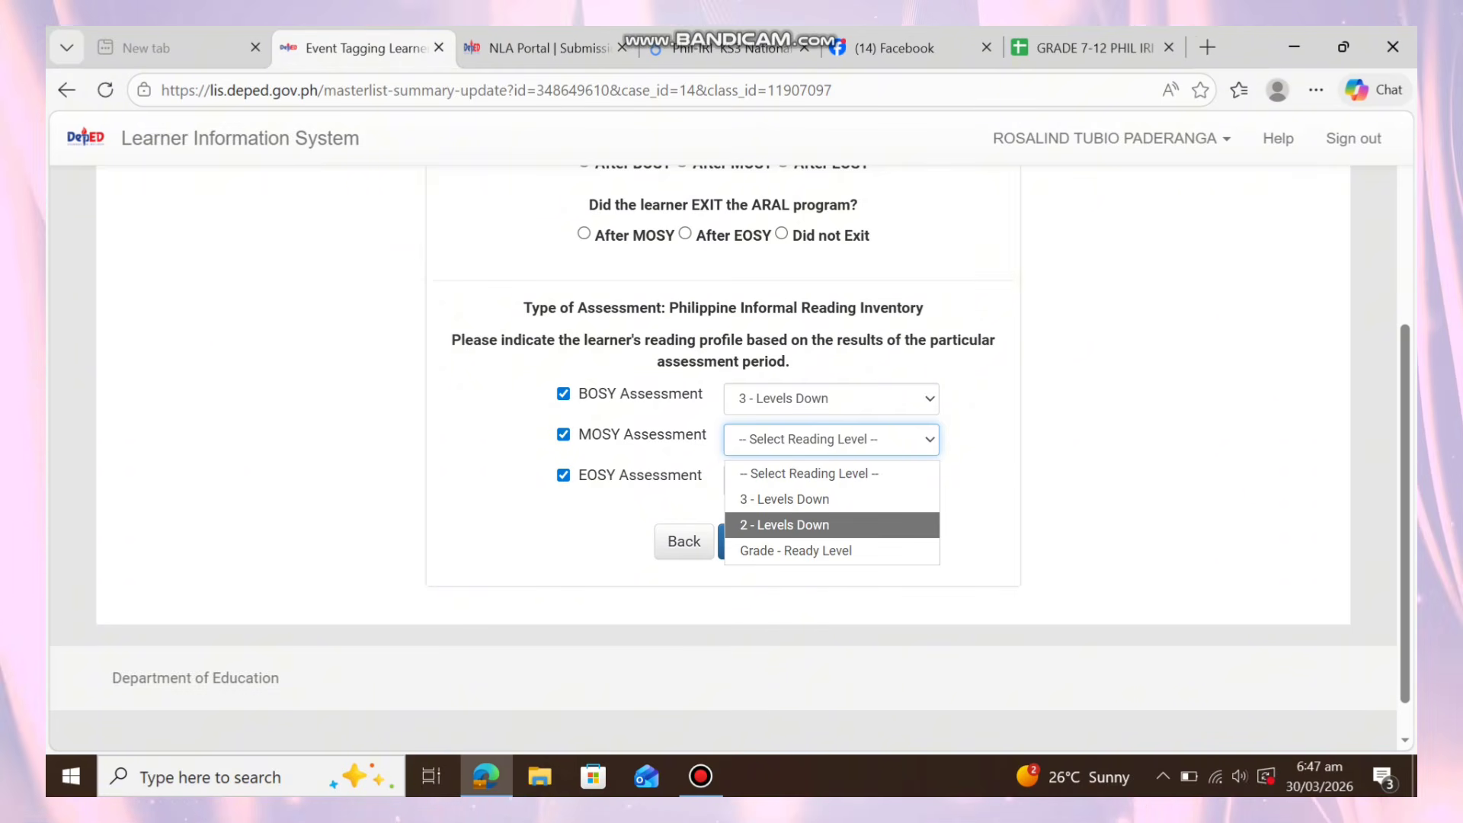
left_click(795, 550)
left_click(832, 480)
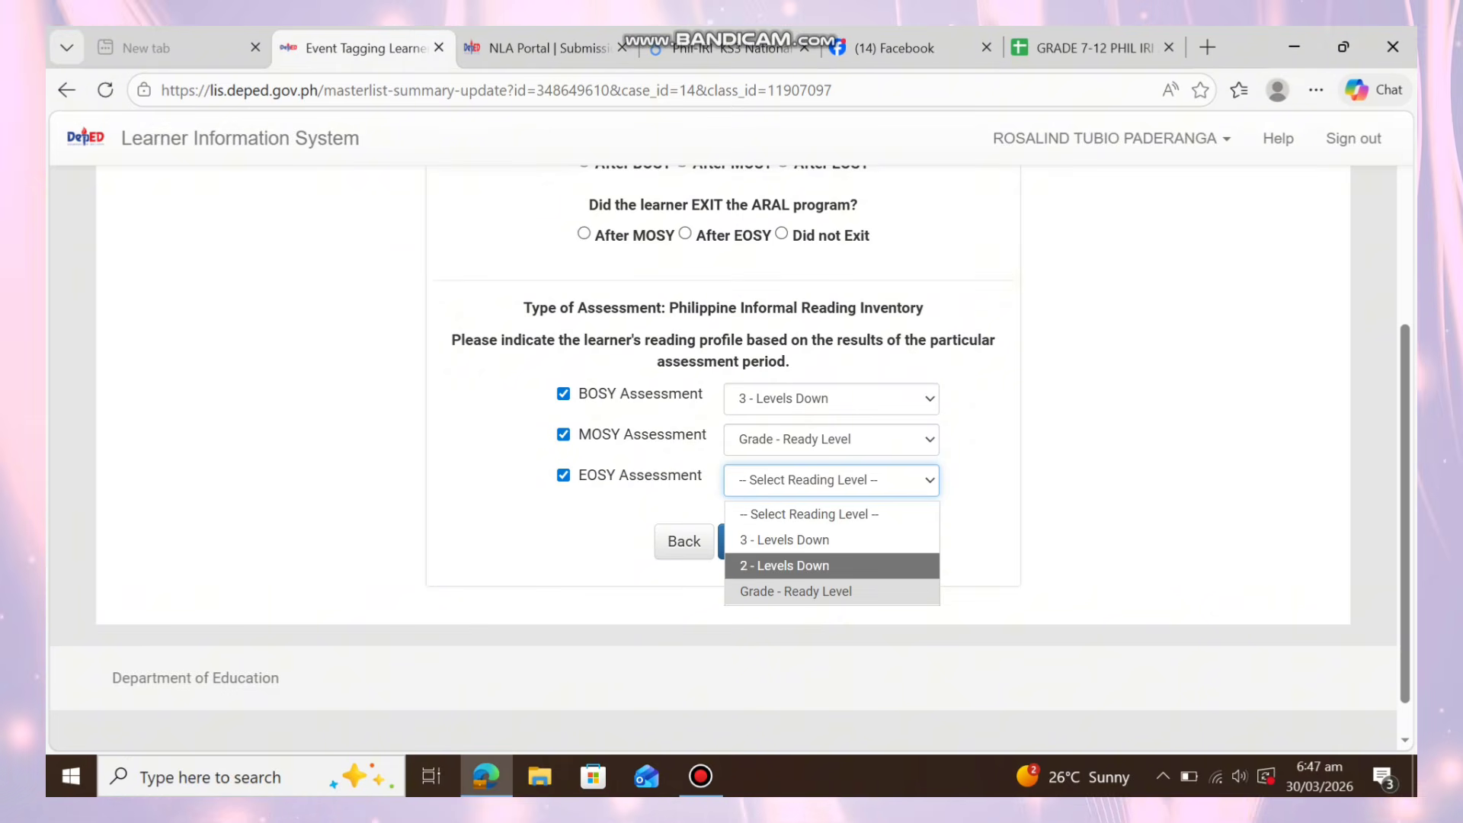
left_click(796, 592)
left_click(980, 534)
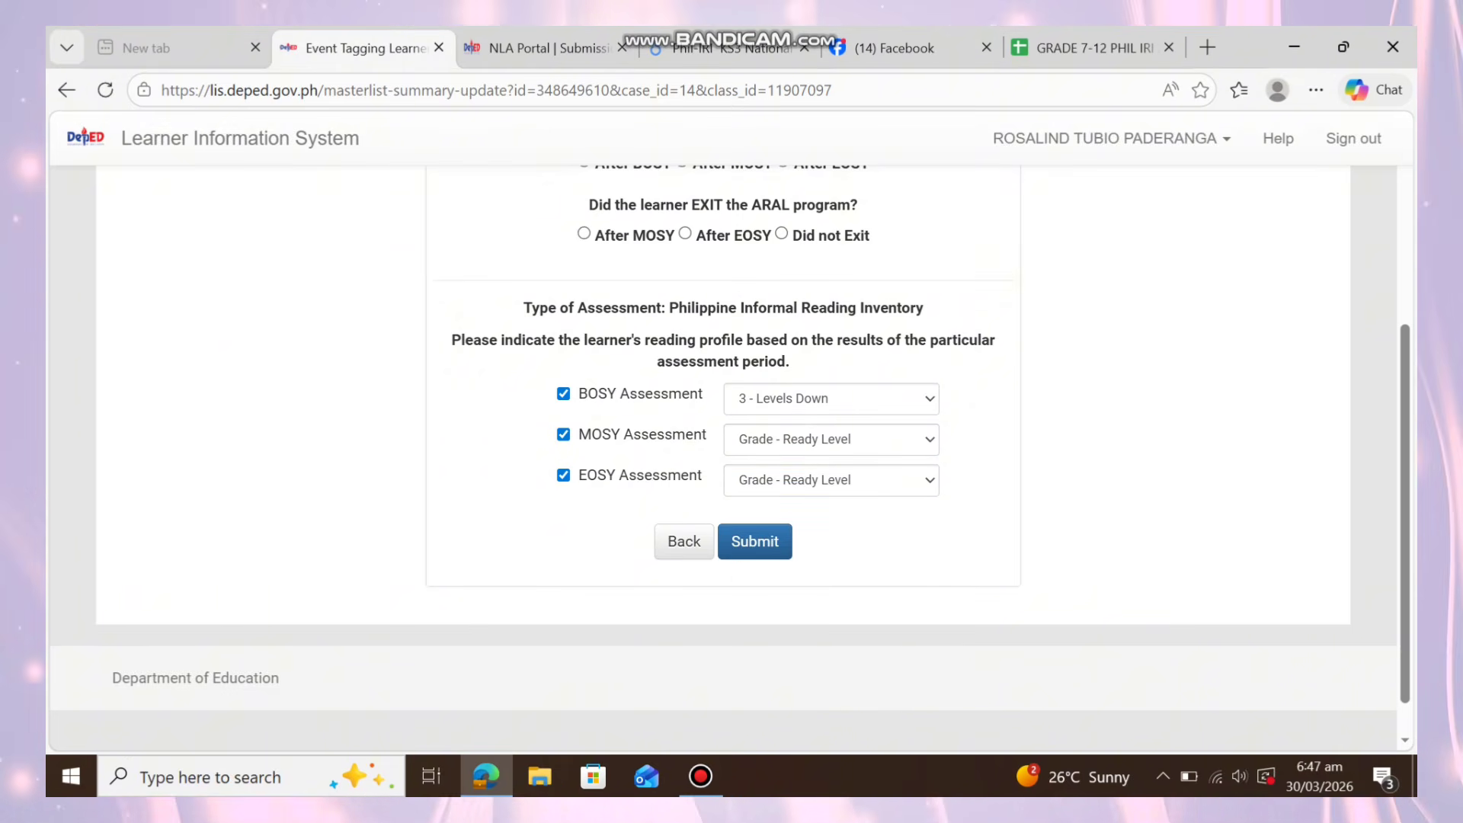
Change the seventh learner's MOSY and EOSY reading levels to 2 - Levels Down.
left_click(831, 439)
left_click(785, 524)
left_click(831, 480)
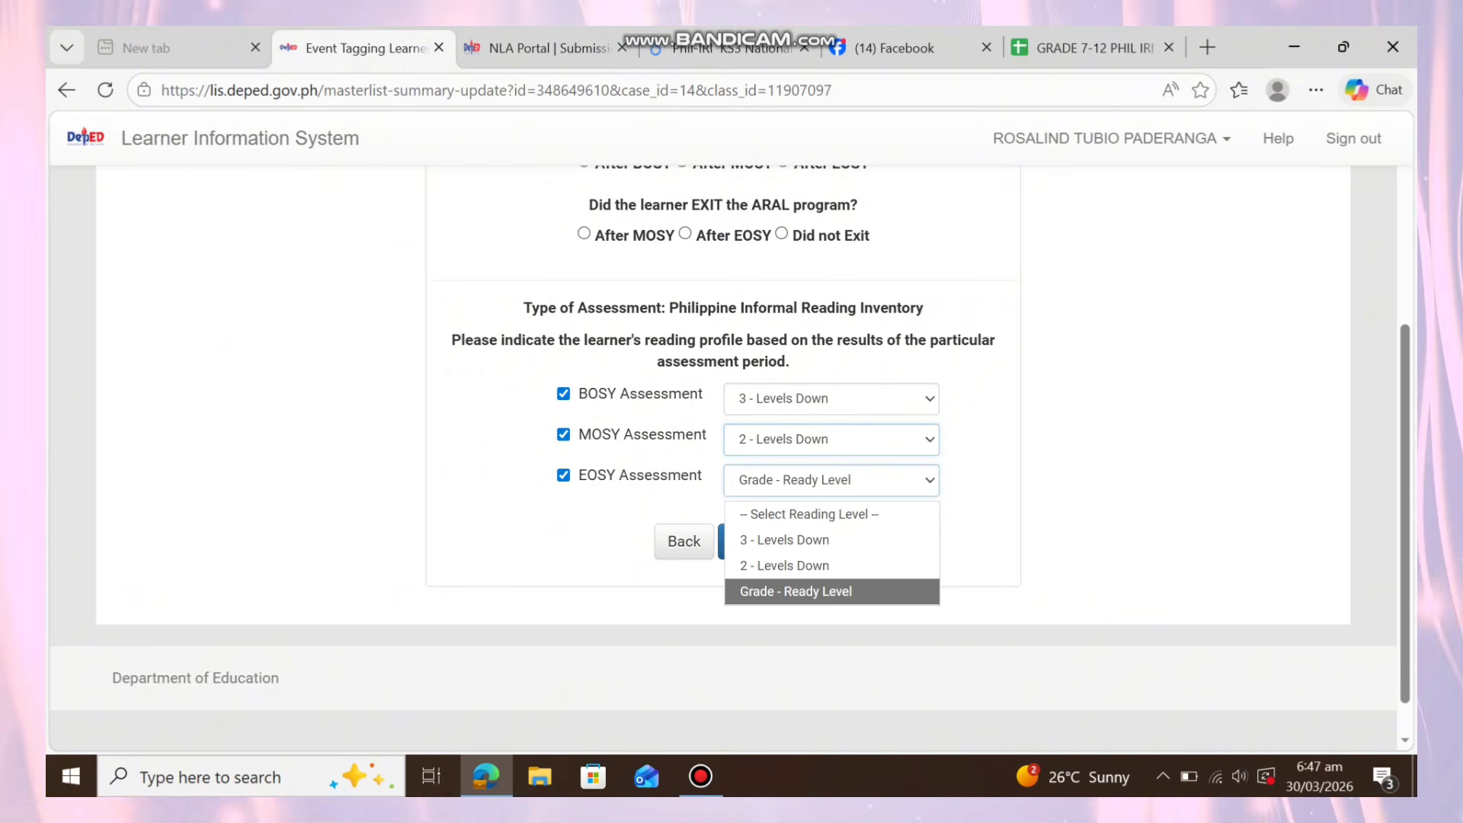
left_click(794, 565)
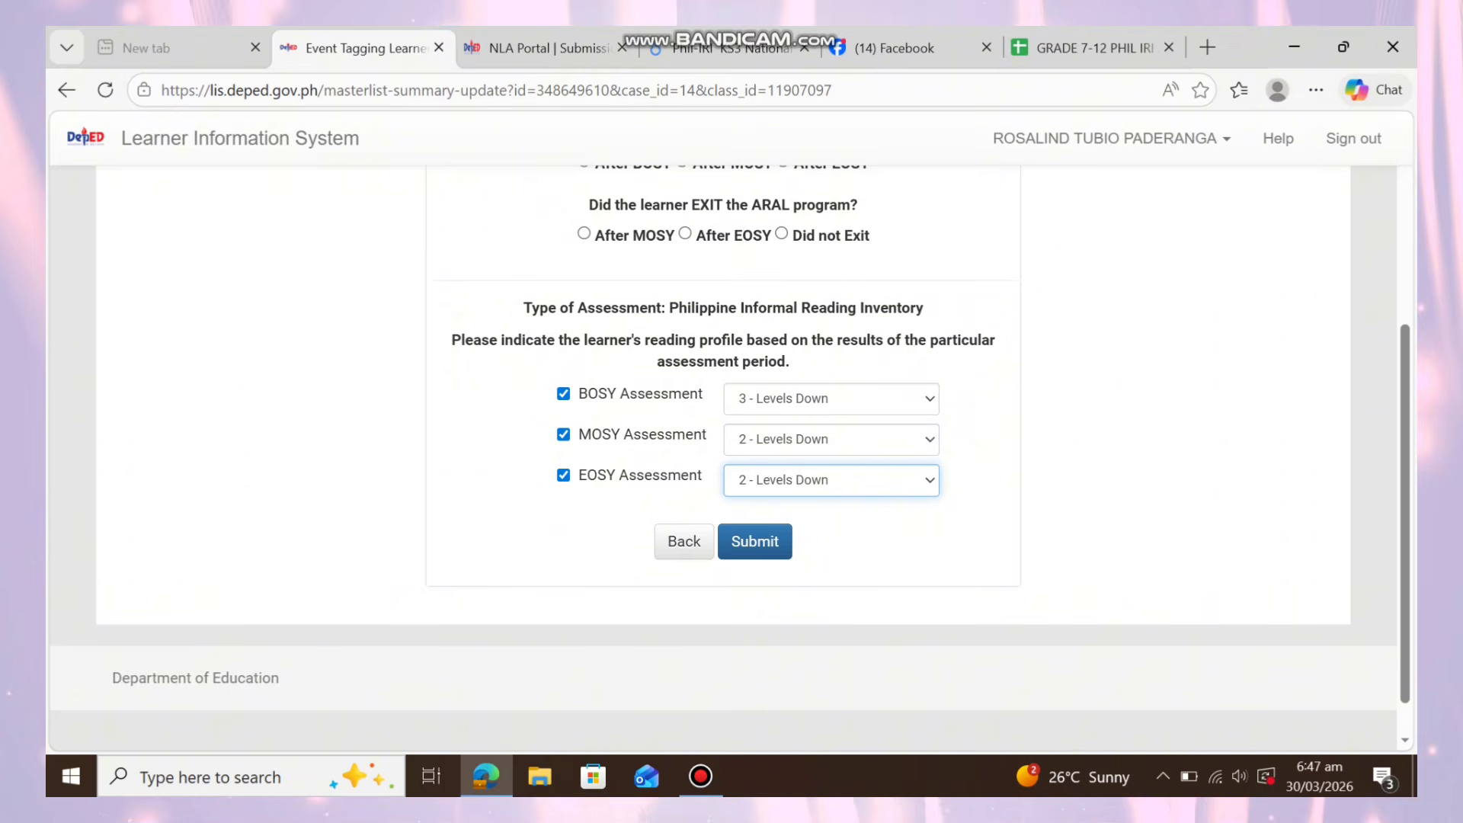
Record the seventh learner's ARAL entry as After BOSY and exit as After MOSY, and submit the form.
scroll(723, 458, "up", 3)
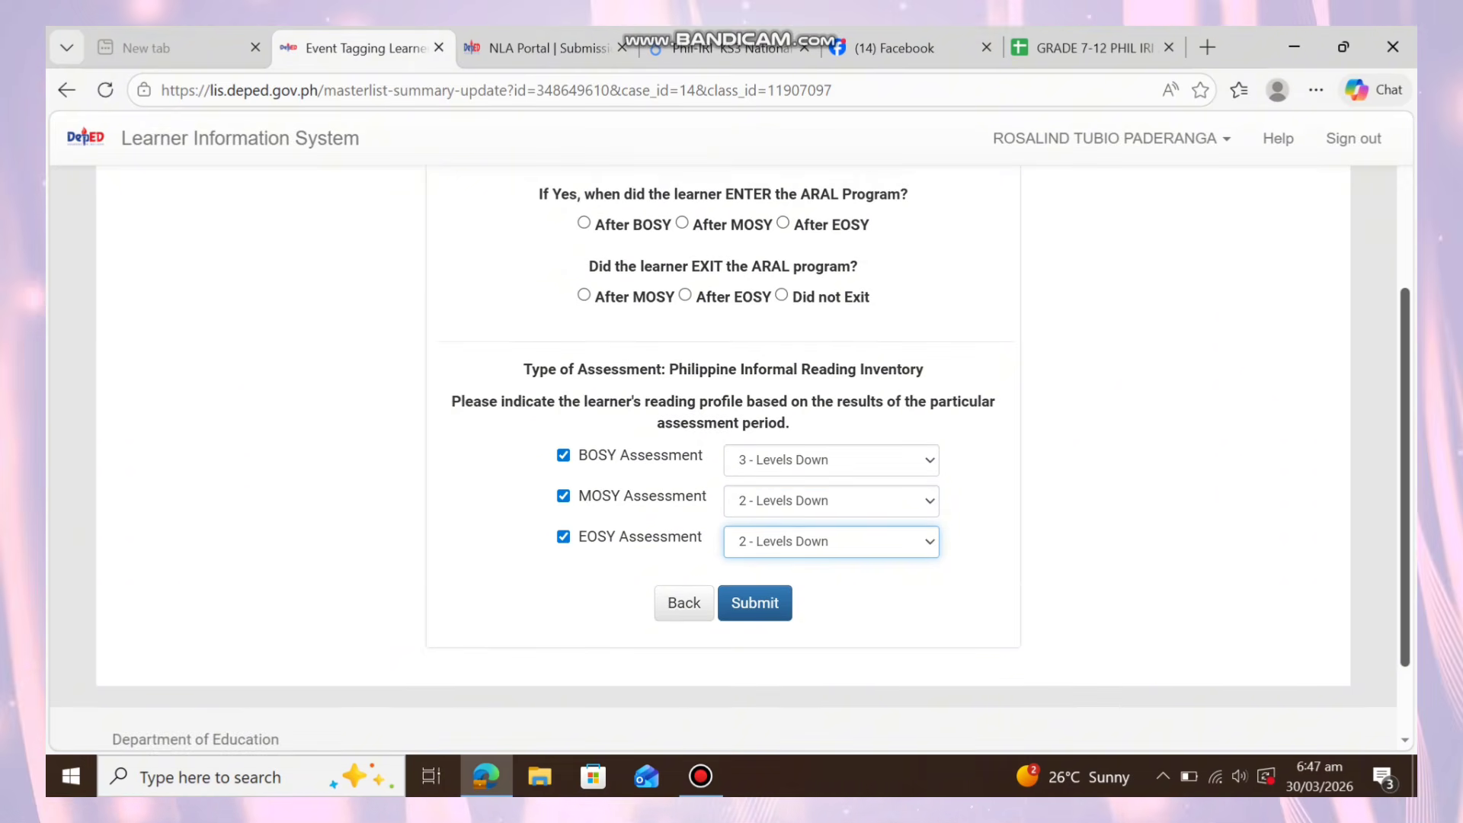
scroll(723, 458, "up", 1)
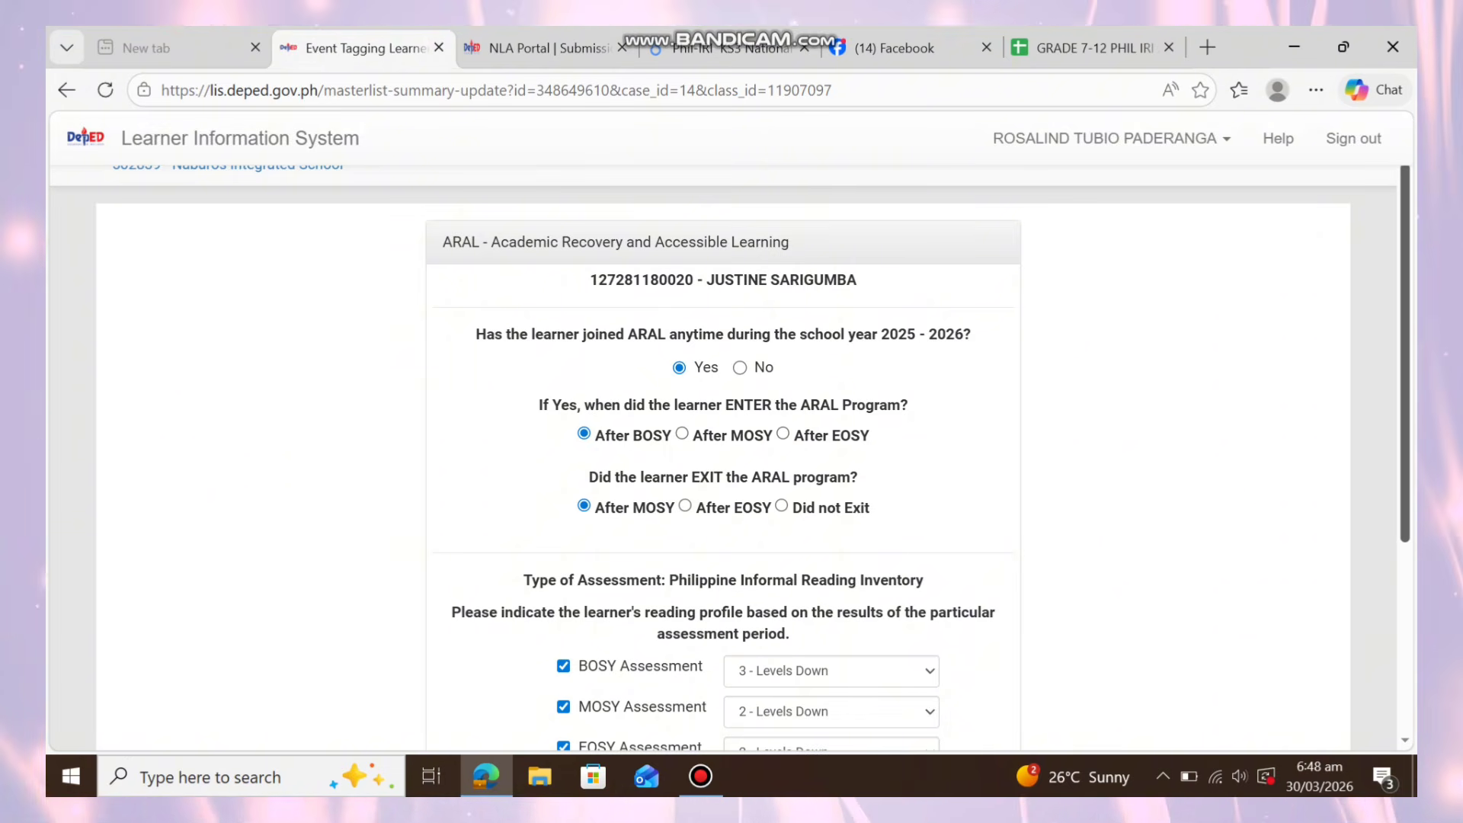
scroll(723, 457, "down", 4)
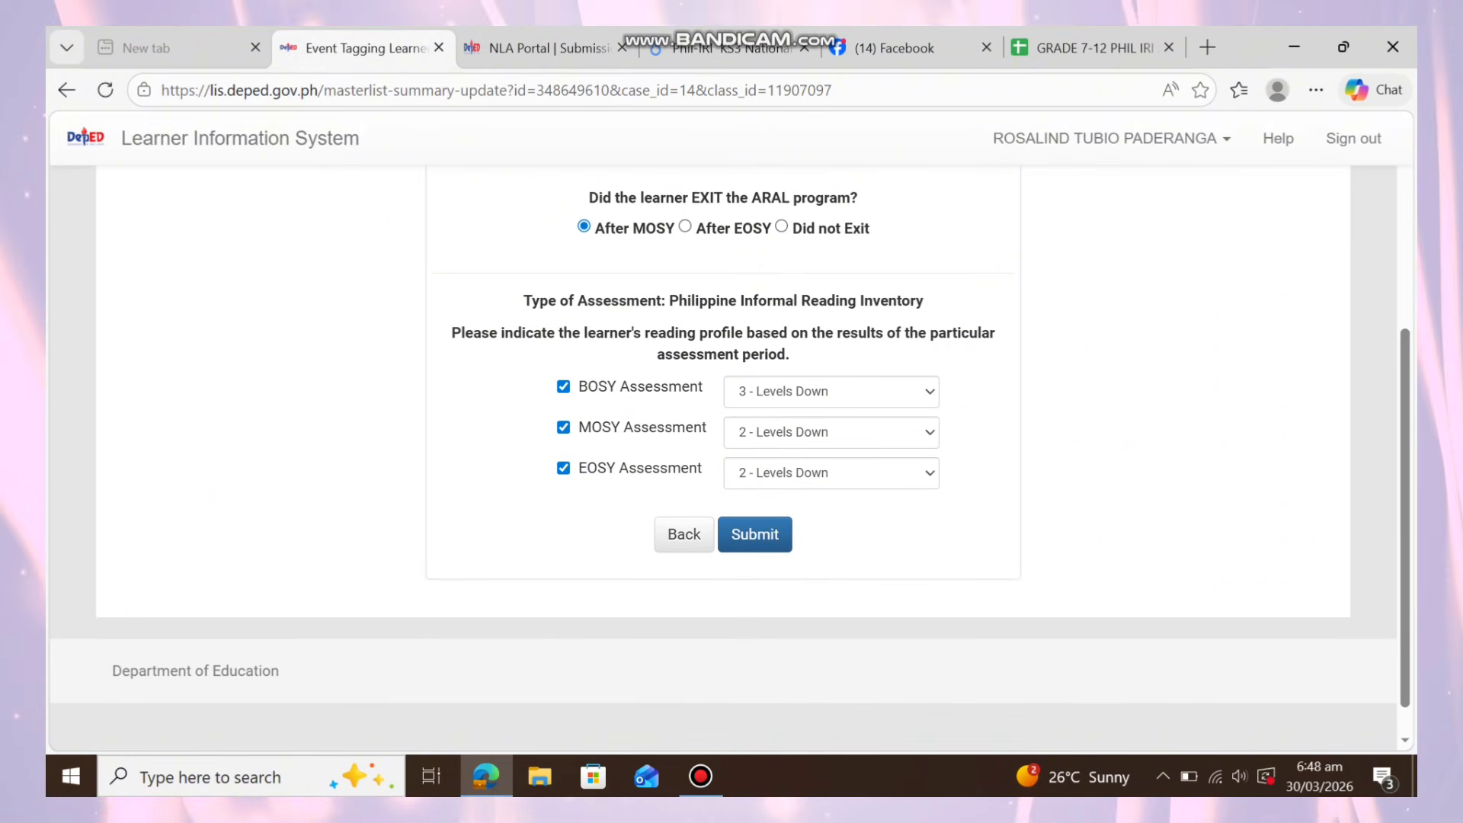
left_click(755, 534)
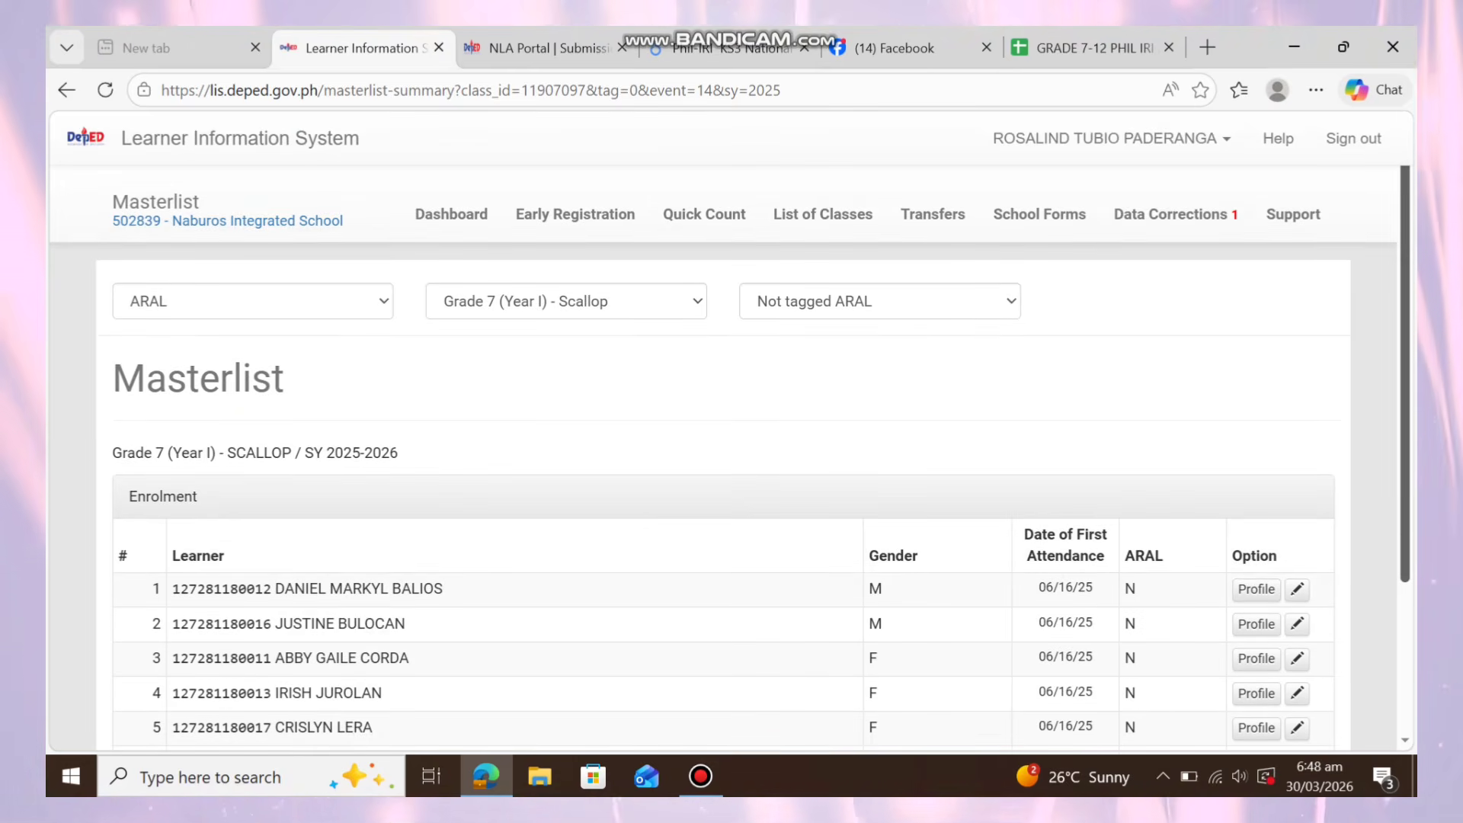
Open the ARAL tagging form of the last learner in the Grade 7 Scallop list.
scroll(723, 458, "down", 3)
scroll(722, 457, "down", 1)
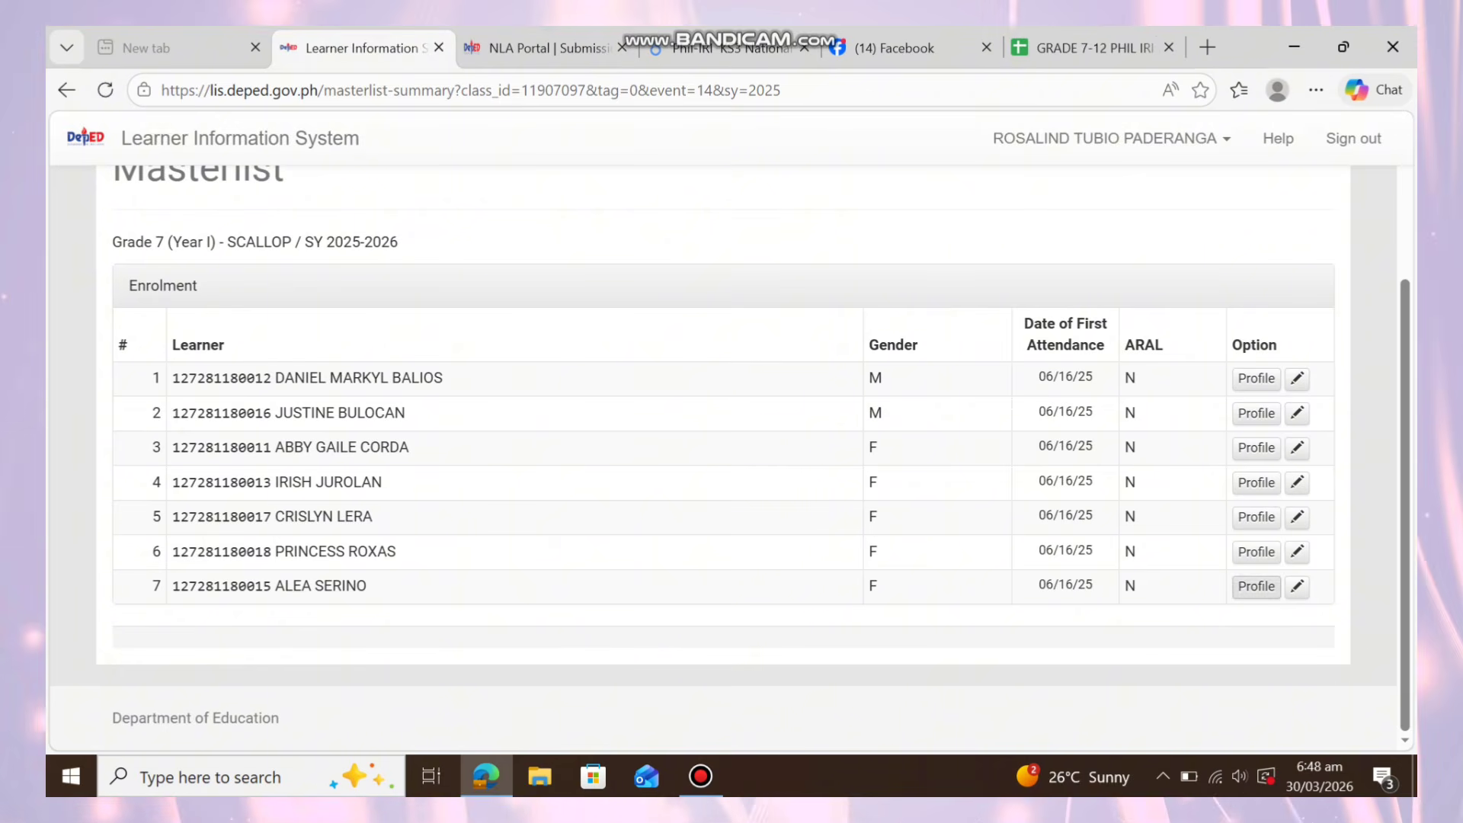
left_click(1296, 586)
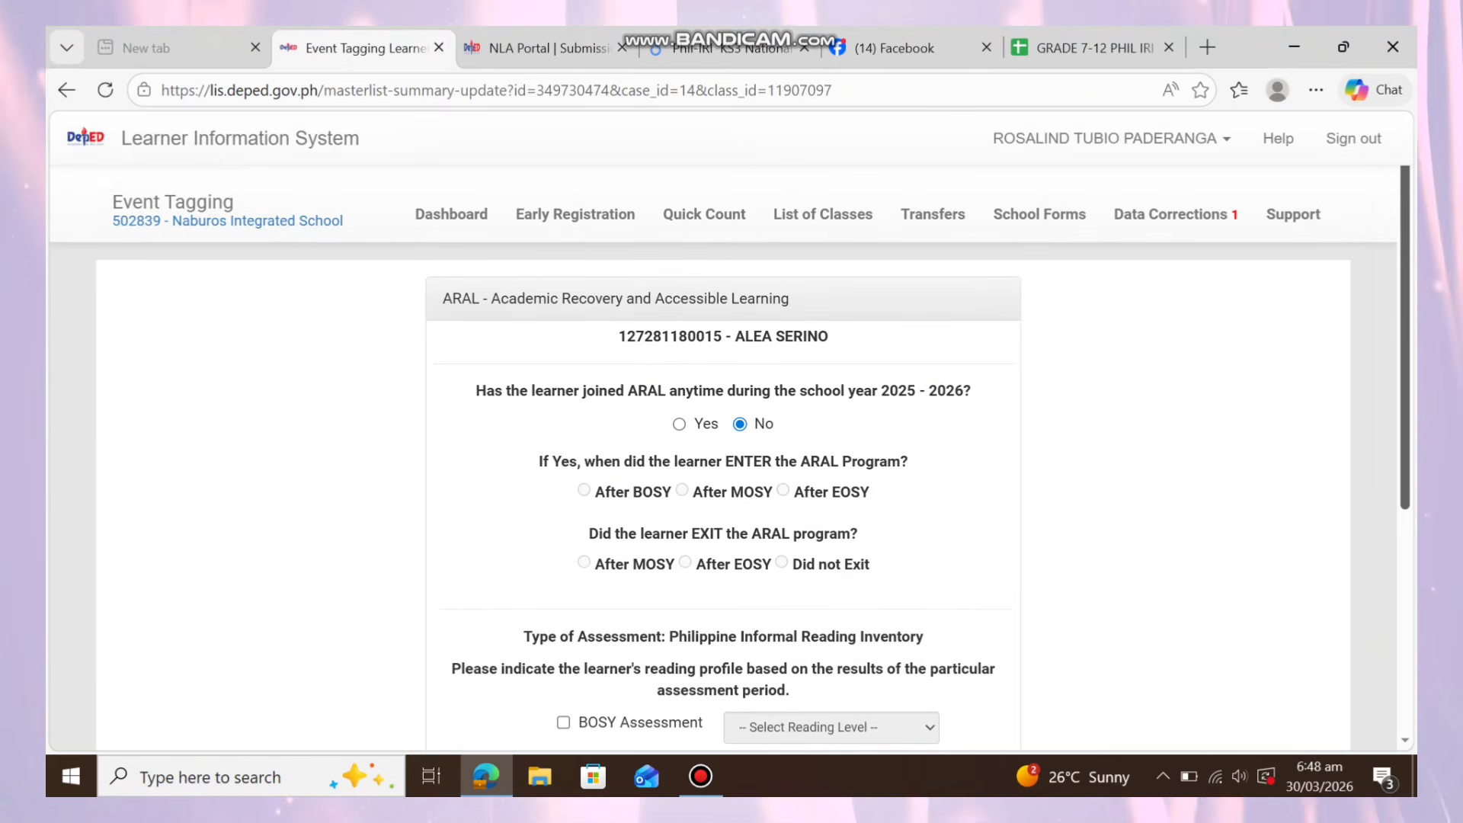
scroll(722, 457, "down", 5)
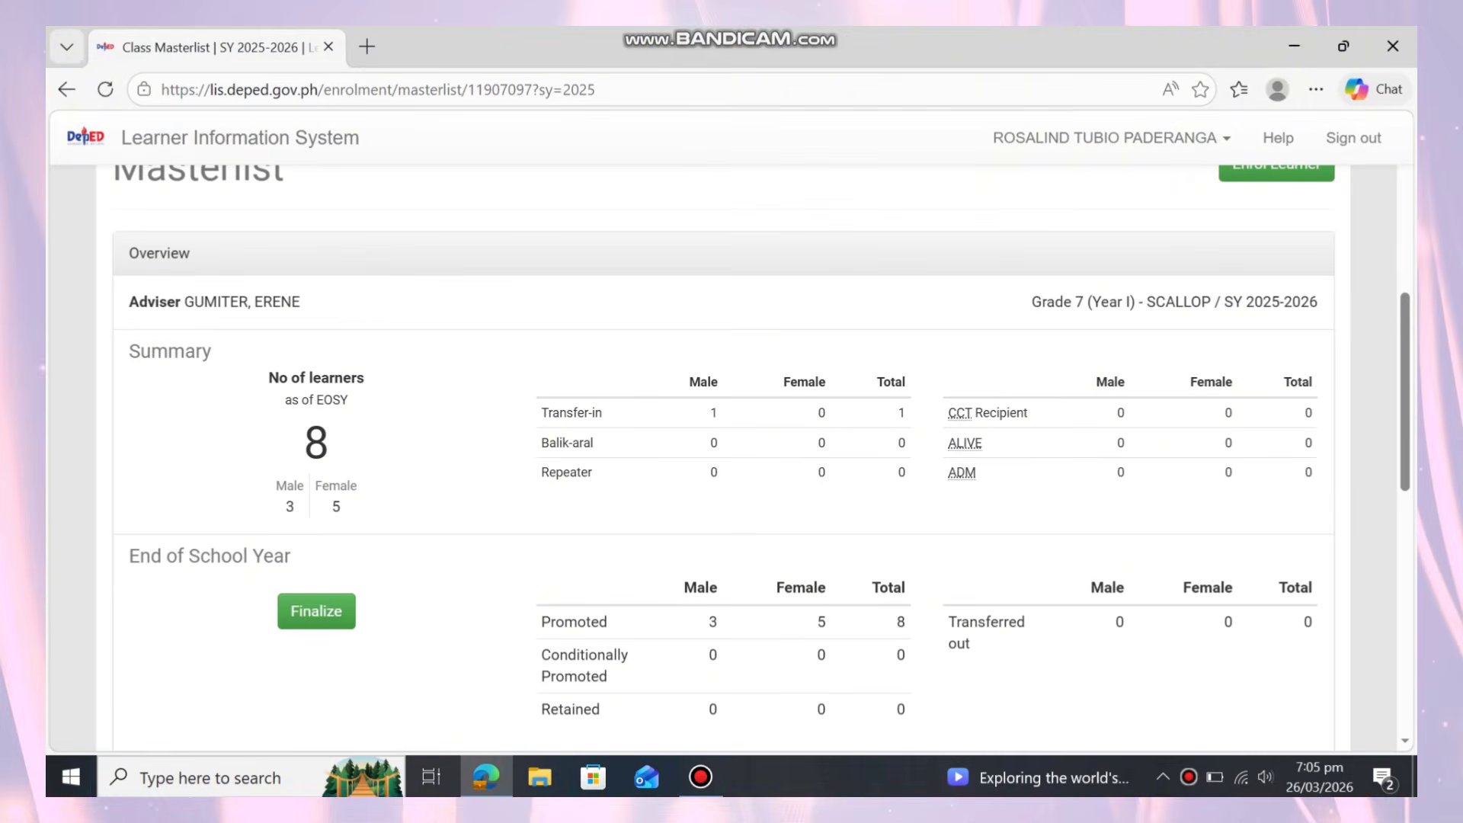
Review the Grade 7 Scallop masterlist's summary, end-of-school-year totals, and each learner's promotion status and general average.
scroll(723, 457, "down", 1)
scroll(722, 457, "down", 10)
scroll(722, 457, "up", 1)
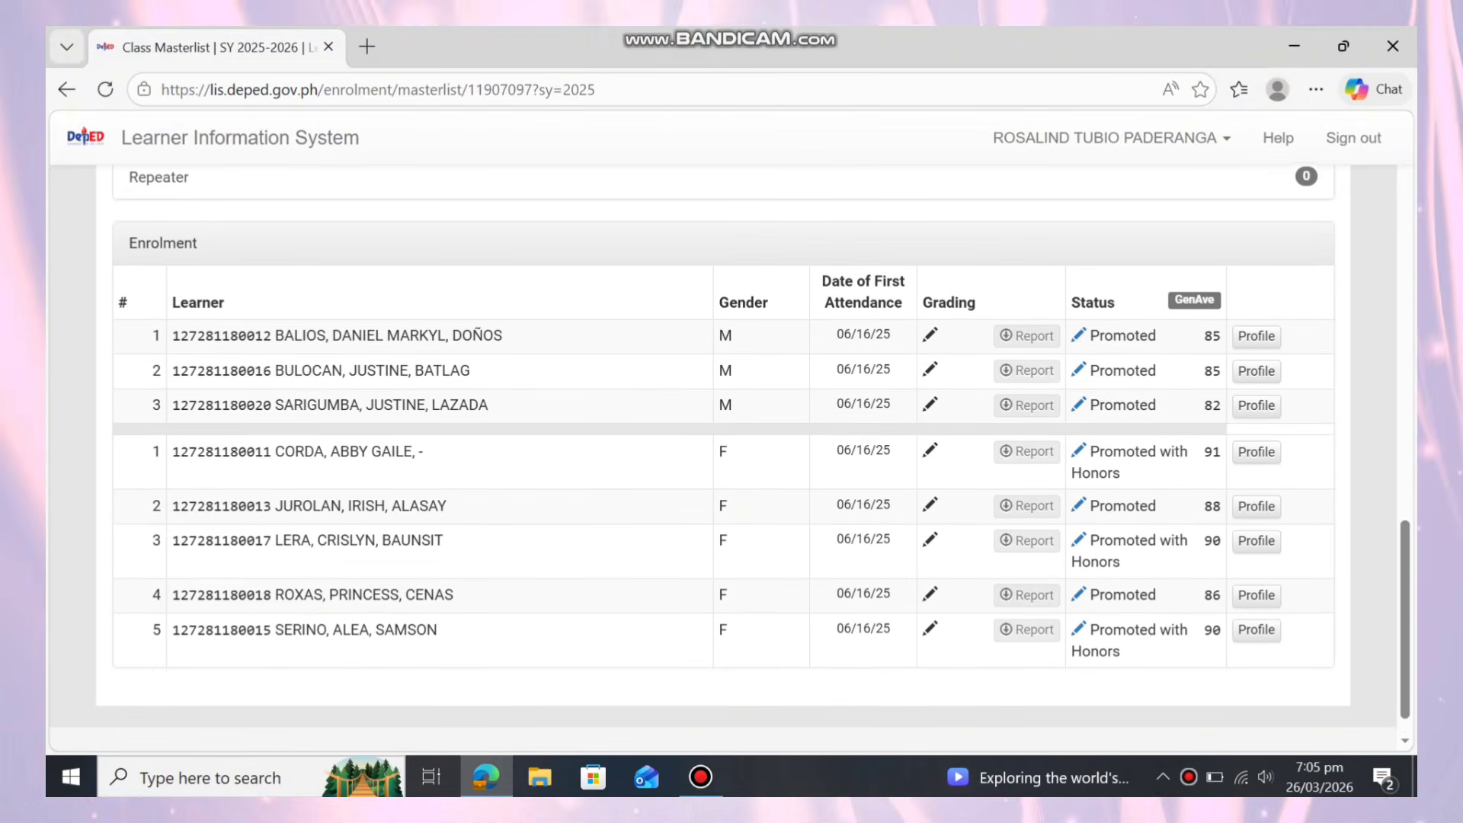
scroll(723, 457, "up", 4)
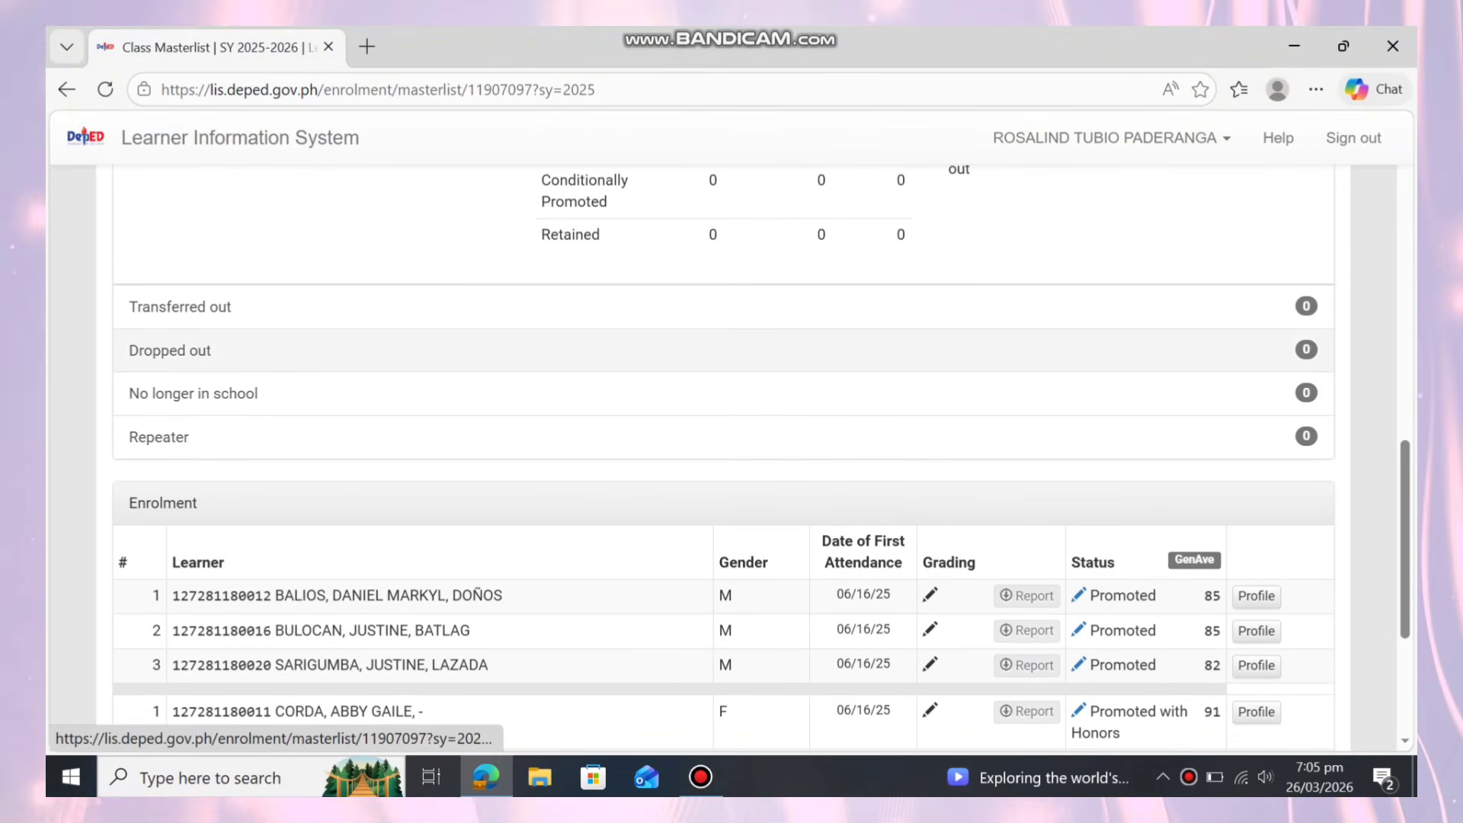
scroll(722, 457, "up", 5)
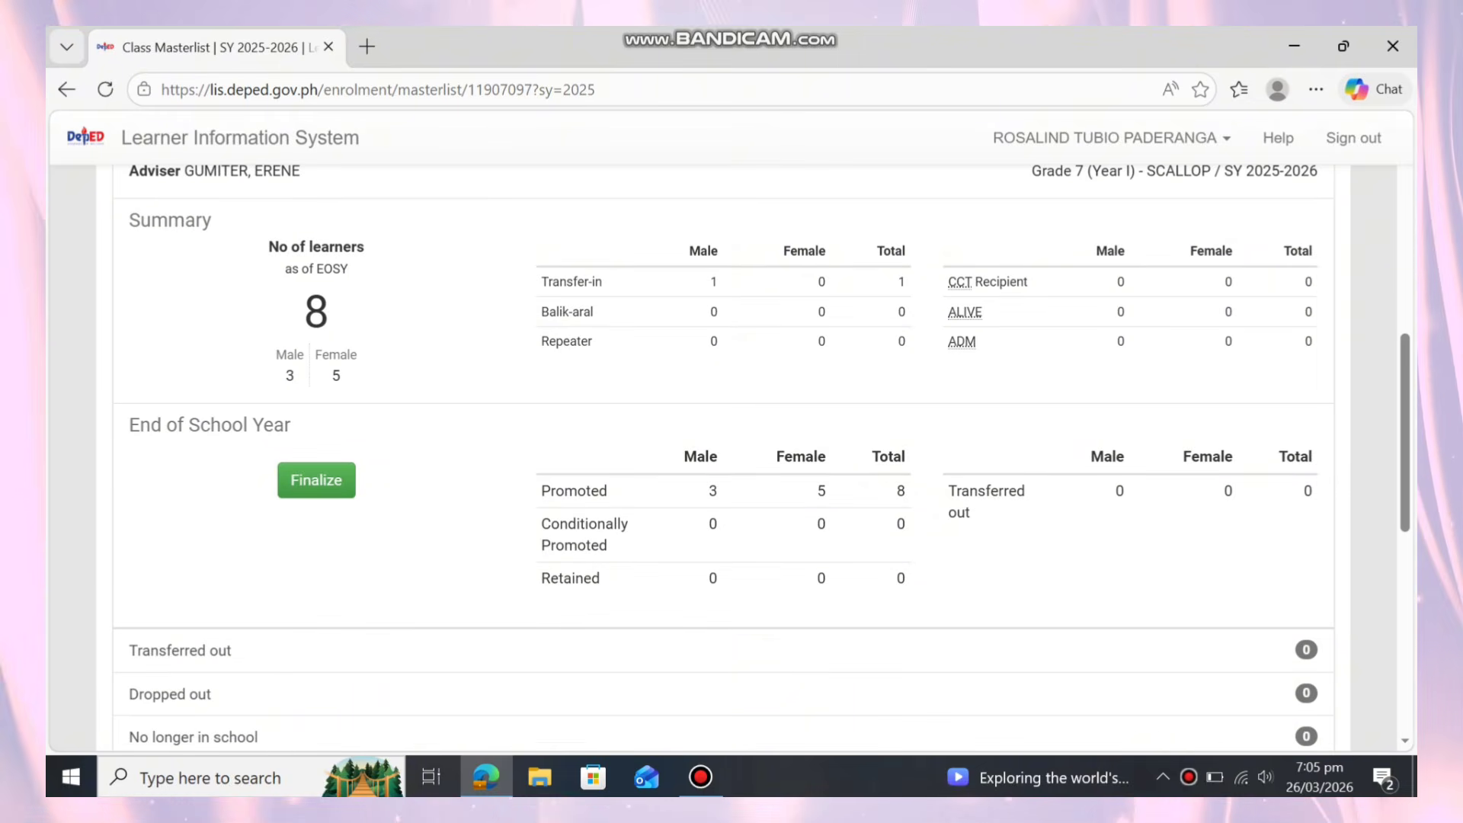
scroll(723, 457, "up", 3)
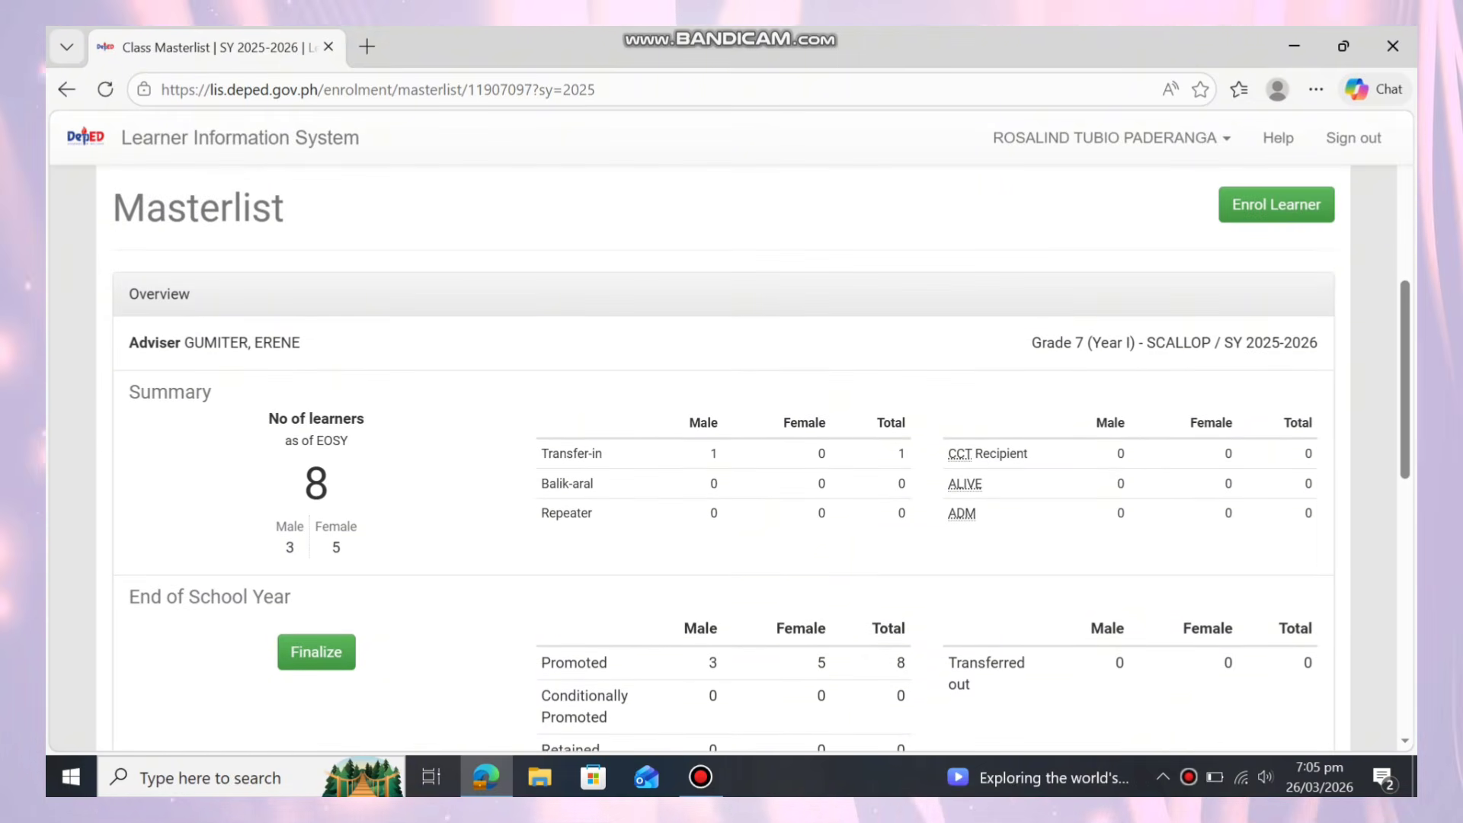
scroll(723, 457, "down", 1)
scroll(722, 457, "up", 3)
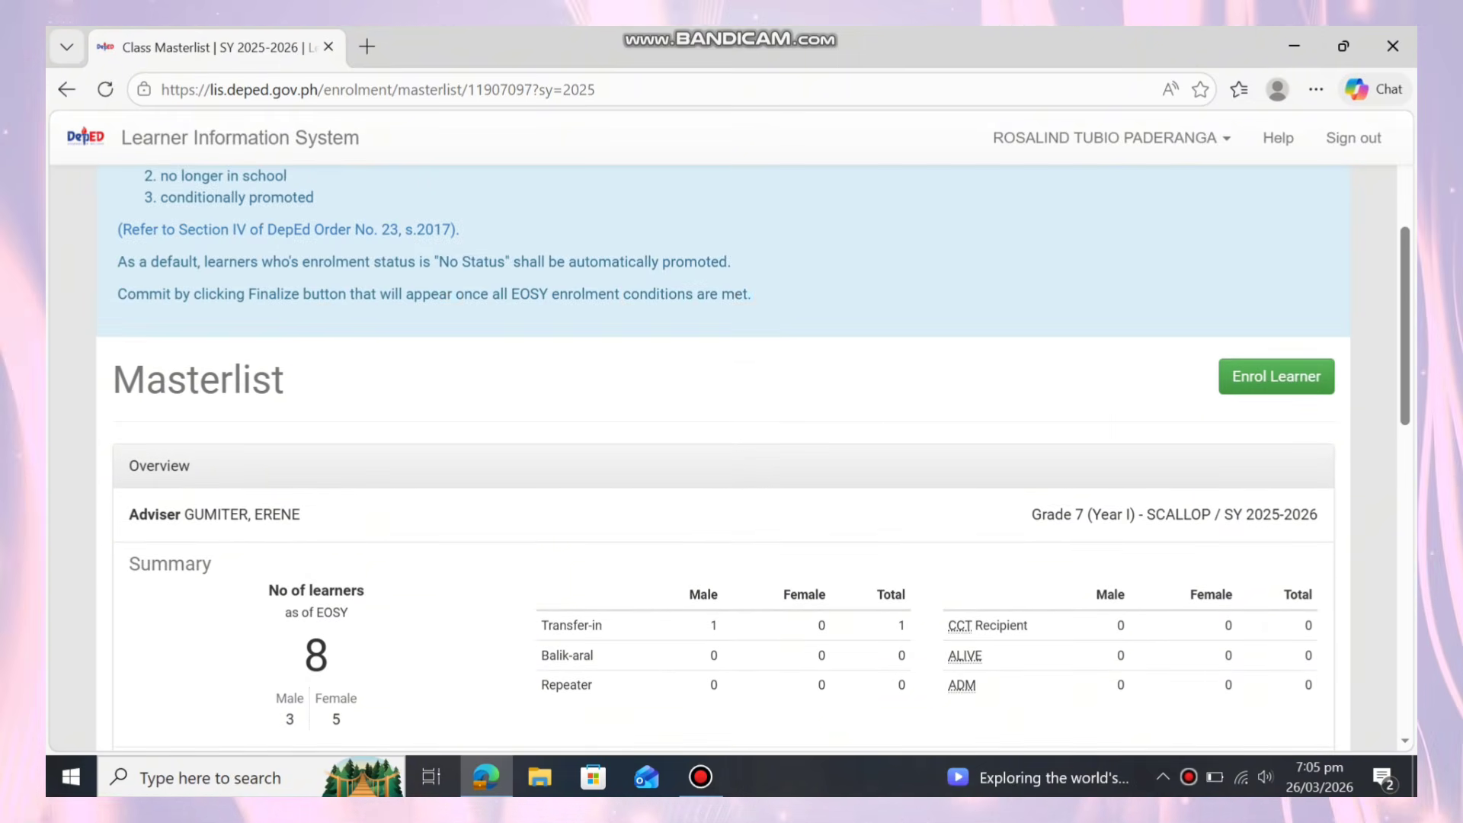
Finalize the Grade 7 Scallop class's end-of-school-year enrolment status for SY 2025-2026 and check its enrolment list.
scroll(723, 457, "down", 5)
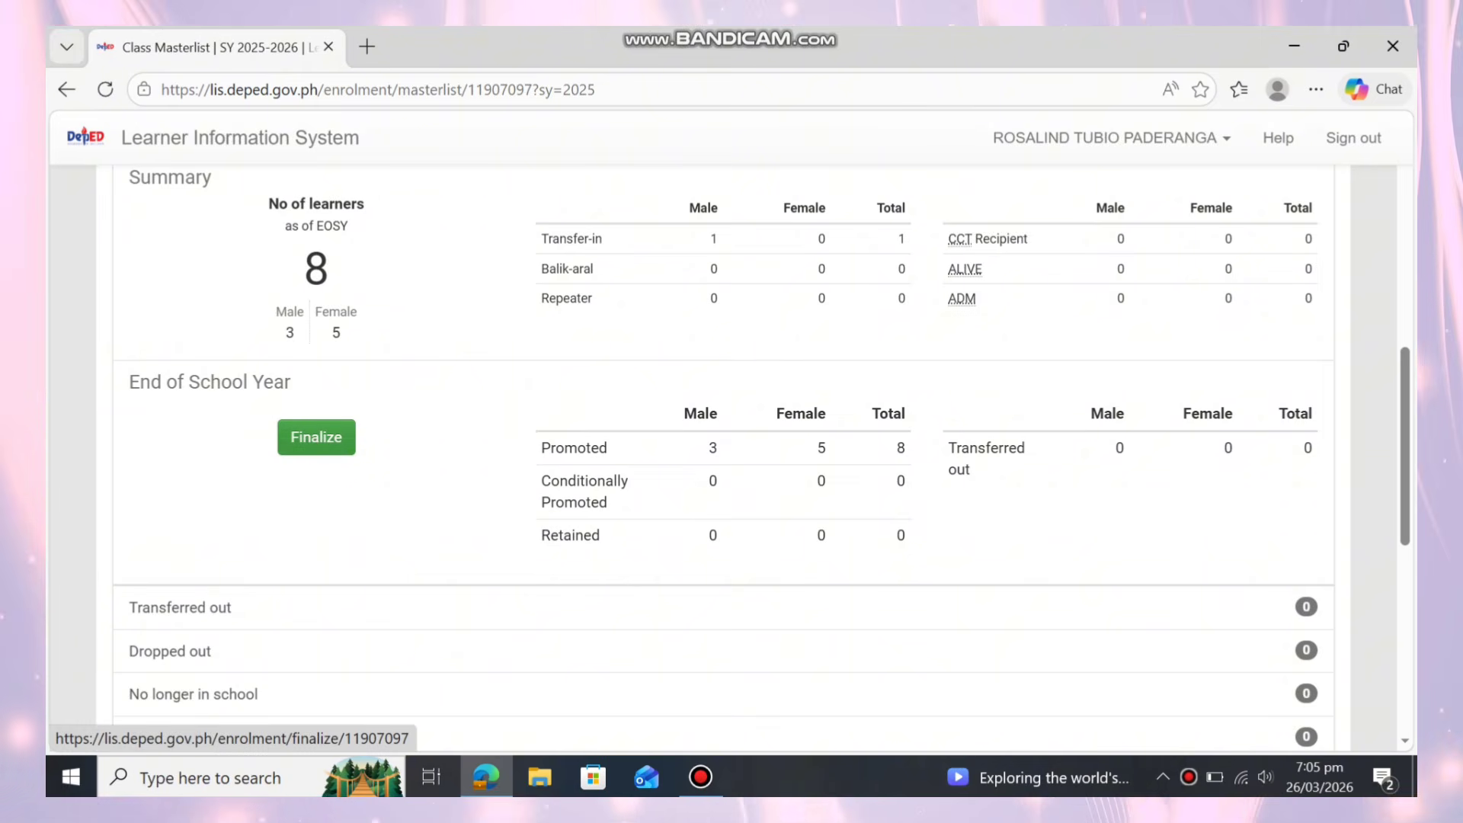
left_click(316, 437)
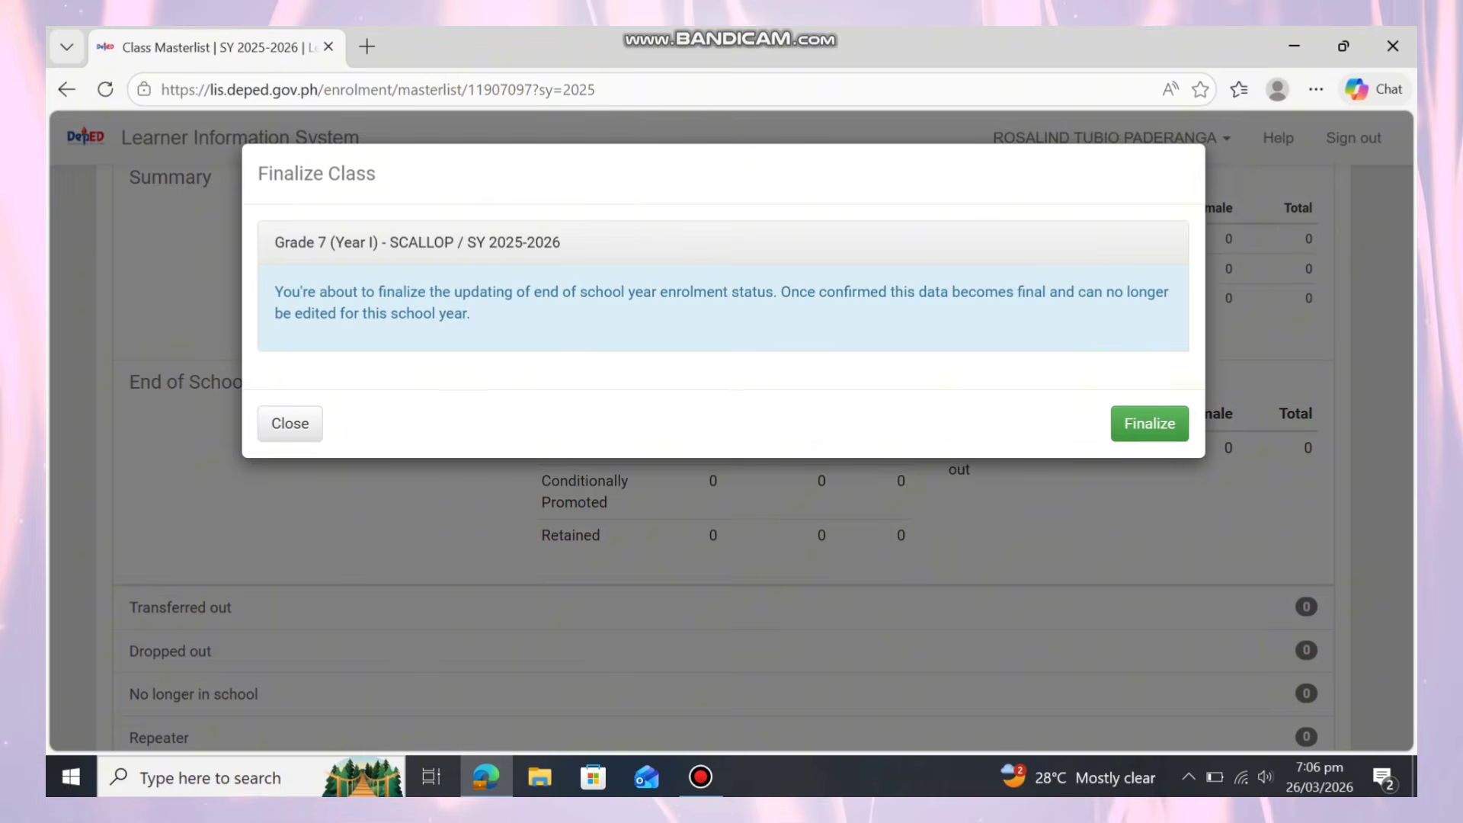
left_click(1150, 423)
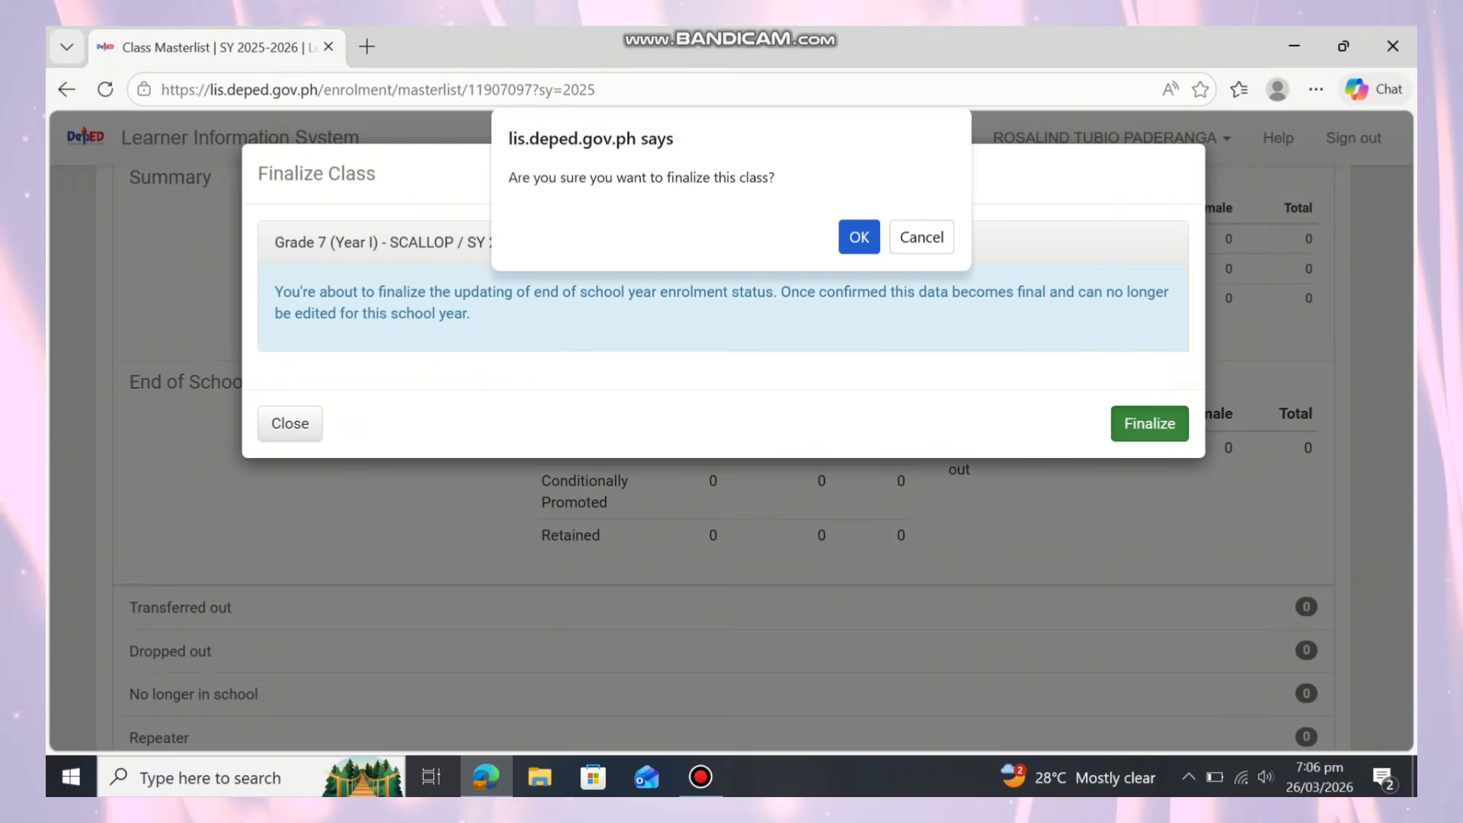
key("Return")
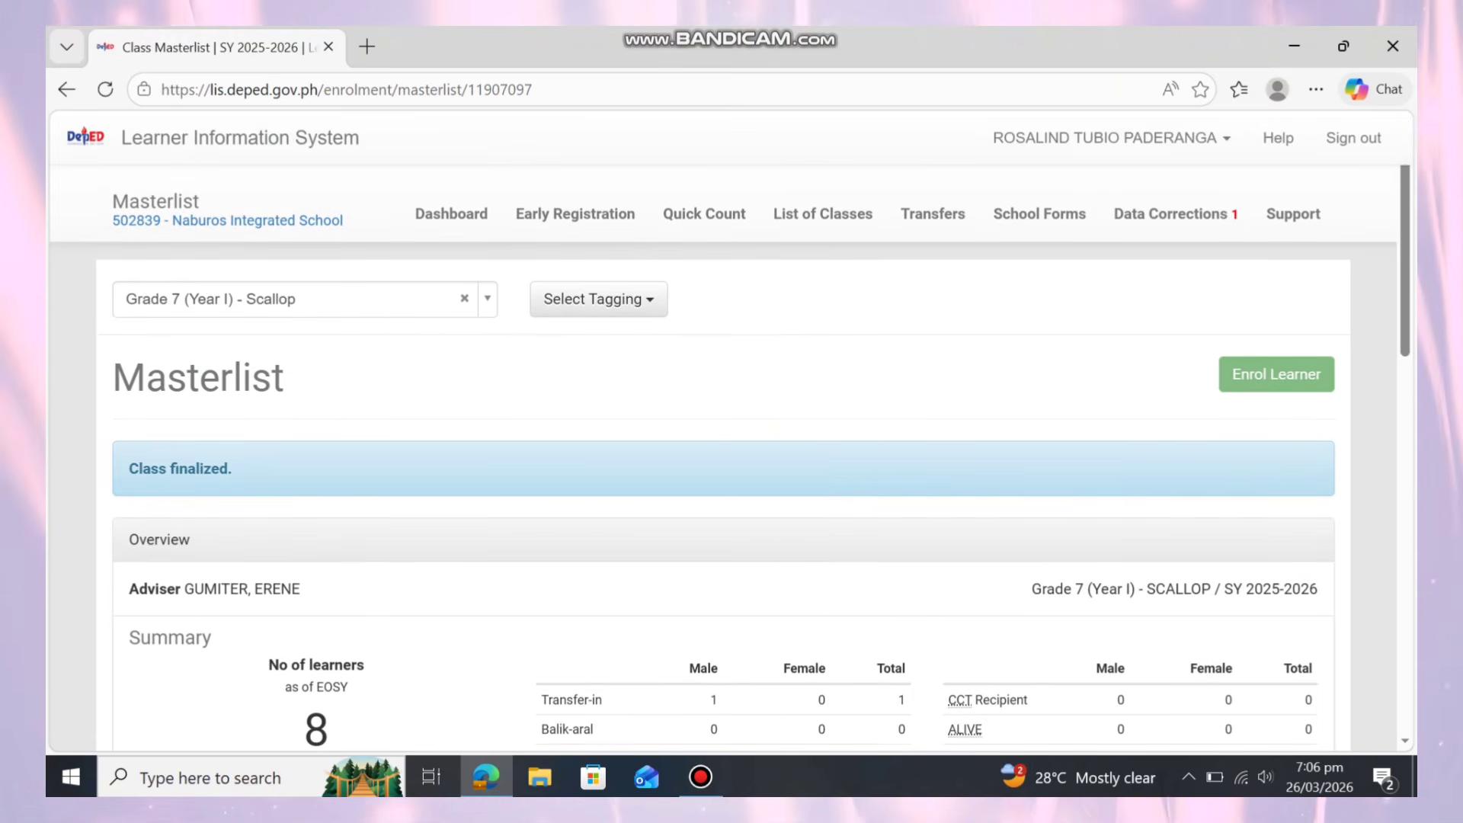
scroll(724, 457, "down", 5)
scroll(724, 457, "down", 5)
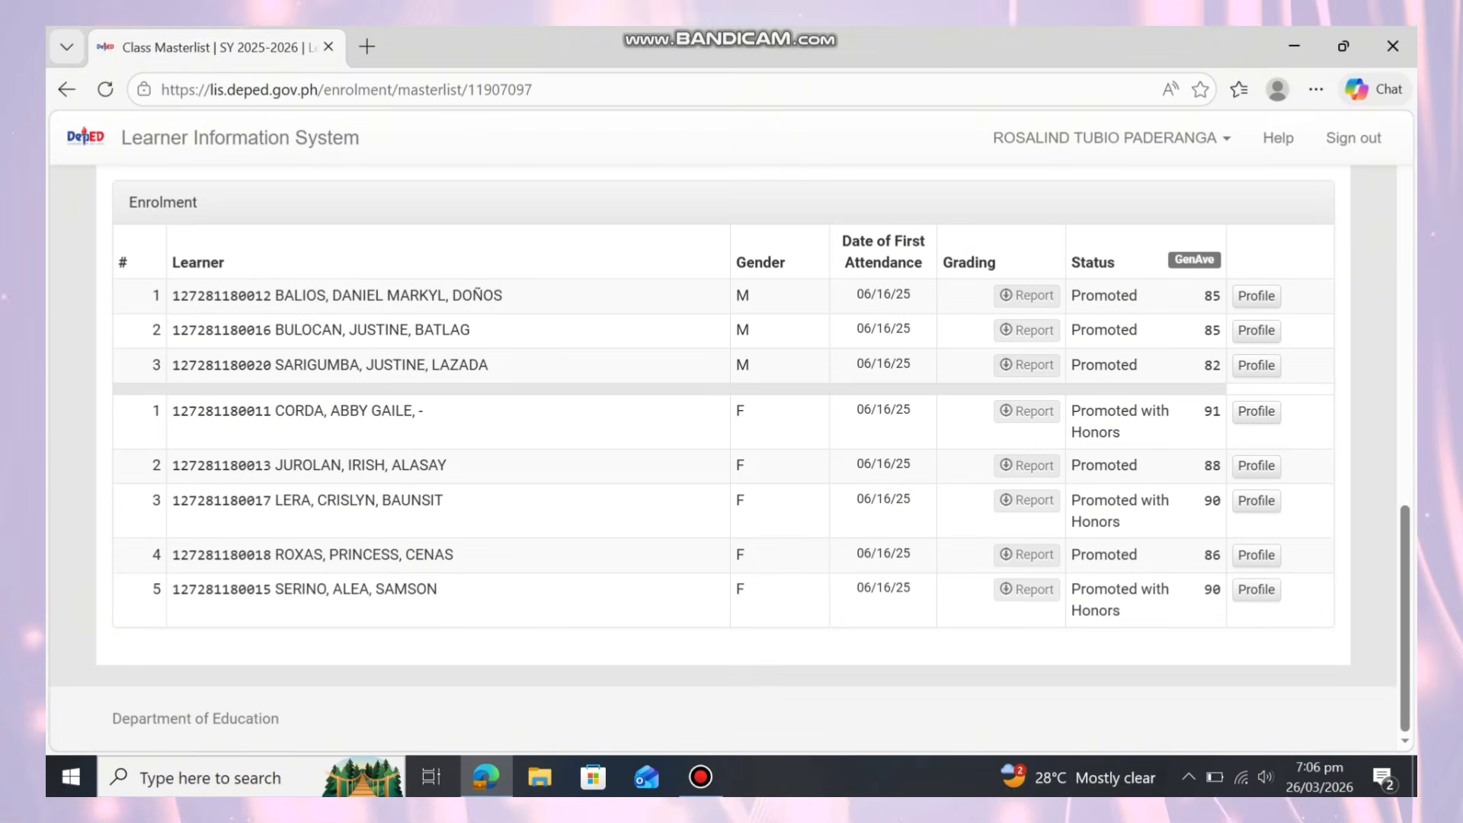